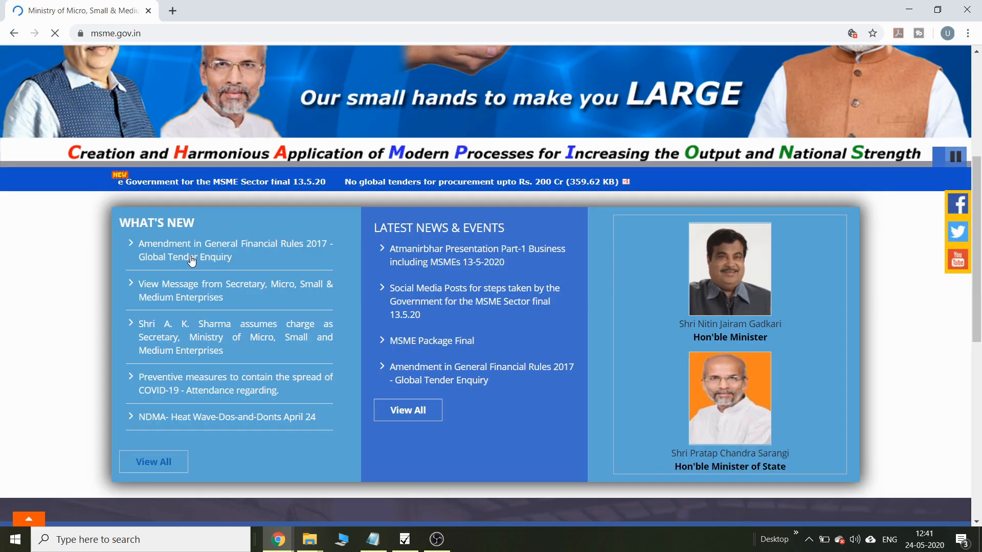
# Step: From the MSME site's Quick Links, open 'Udyog AADHAR (Online Registration For MSME)' in a new tab
pyautogui.scroll(4, 192, 261)
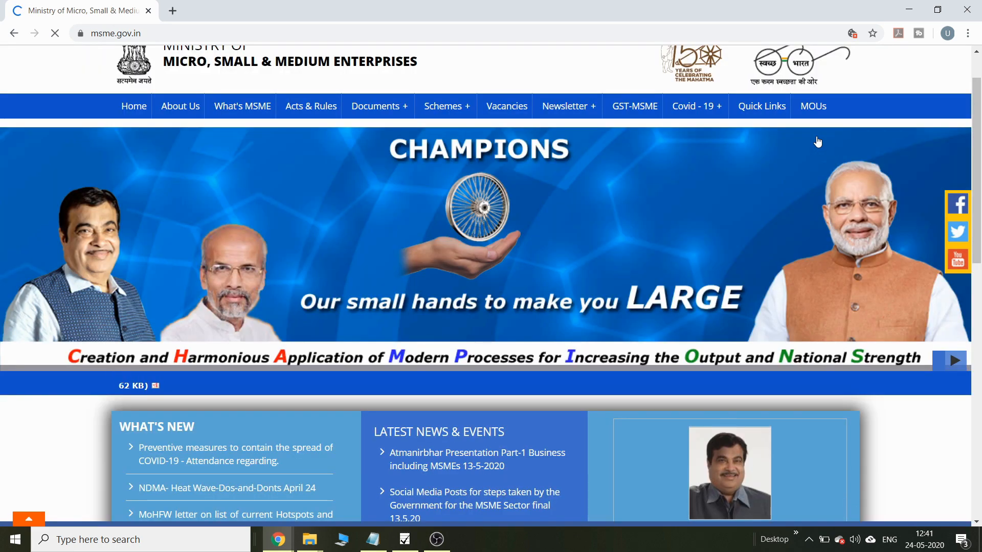
pyautogui.moveTo(762, 106)
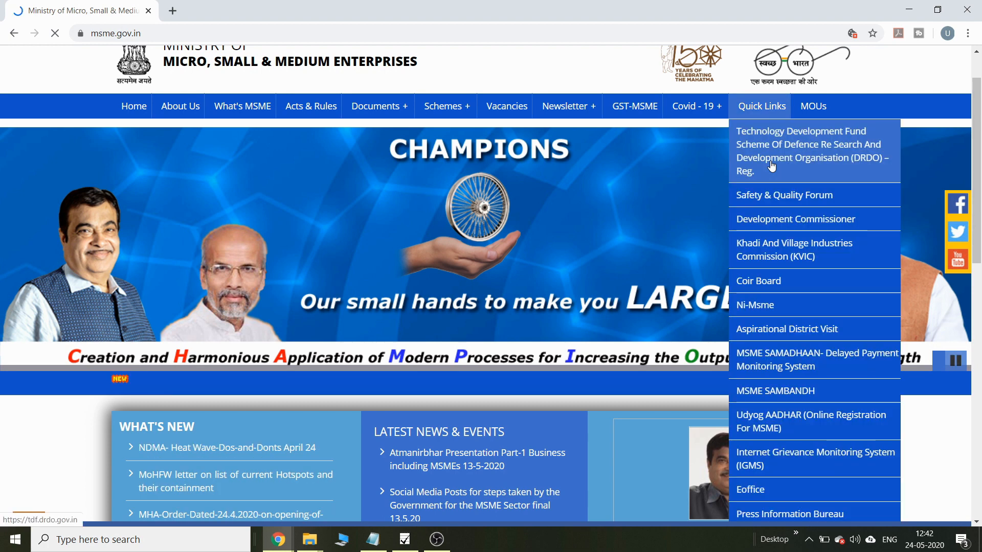
pyautogui.click(771, 425)
# Step: Enter the Aadhaar number and name, give consent, and validate with the OTP sent to the mobile
pyautogui.scroll(-3, 978, 215)
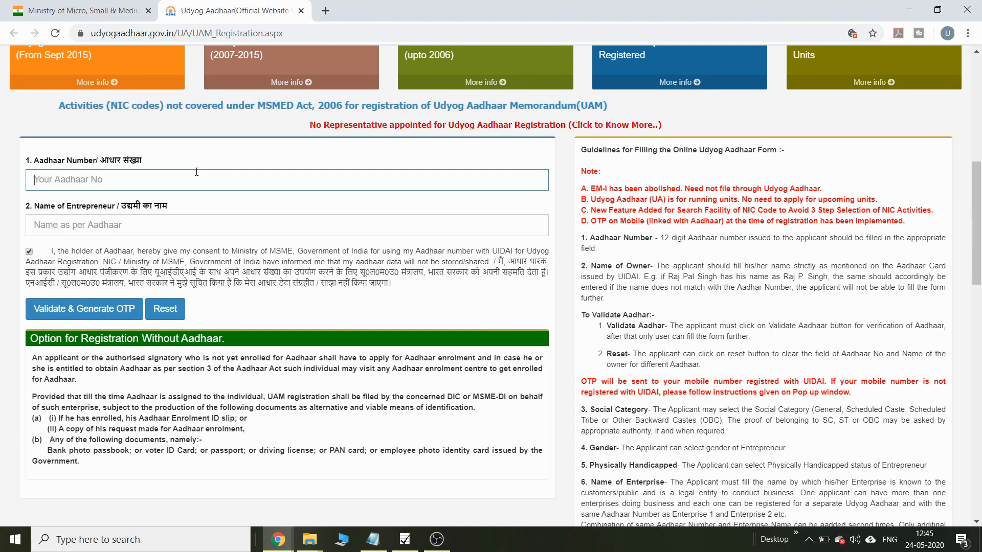
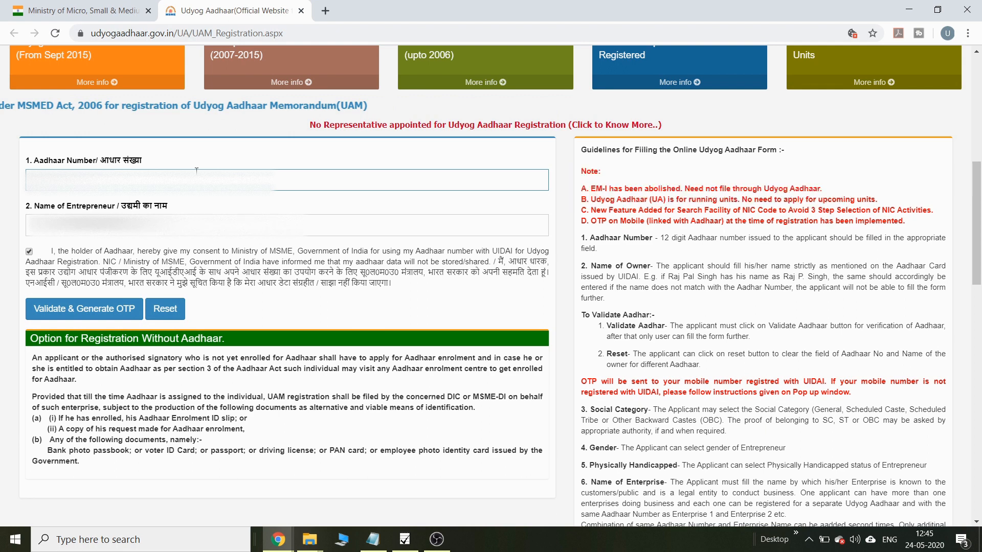
pyautogui.press('Tab')
pyautogui.press('Tab')
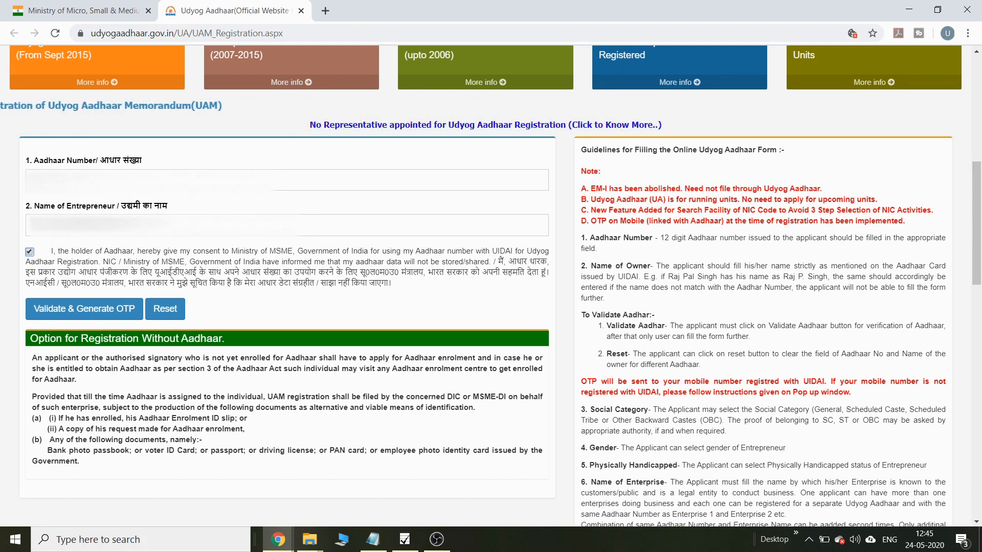
pyautogui.click(106, 315)
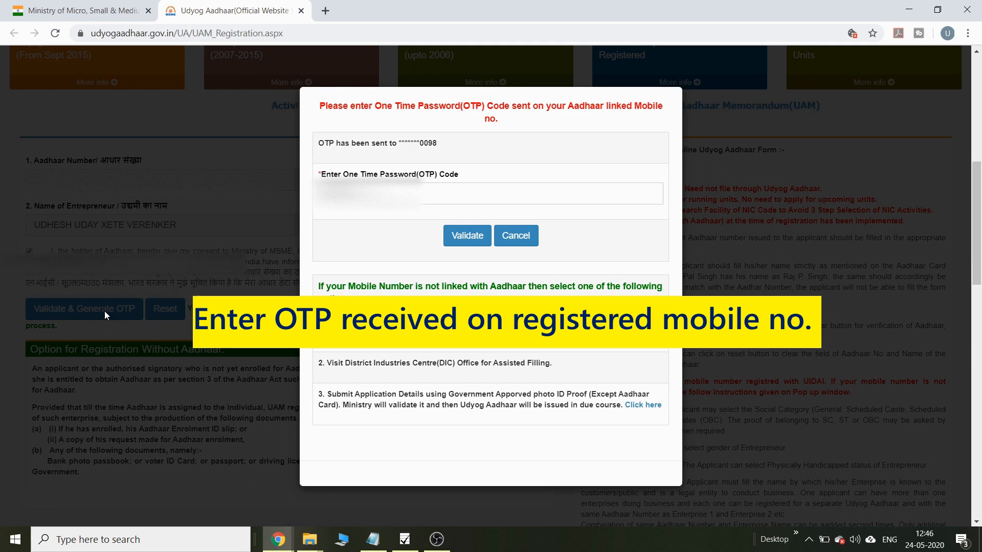
pyautogui.click(434, 194)
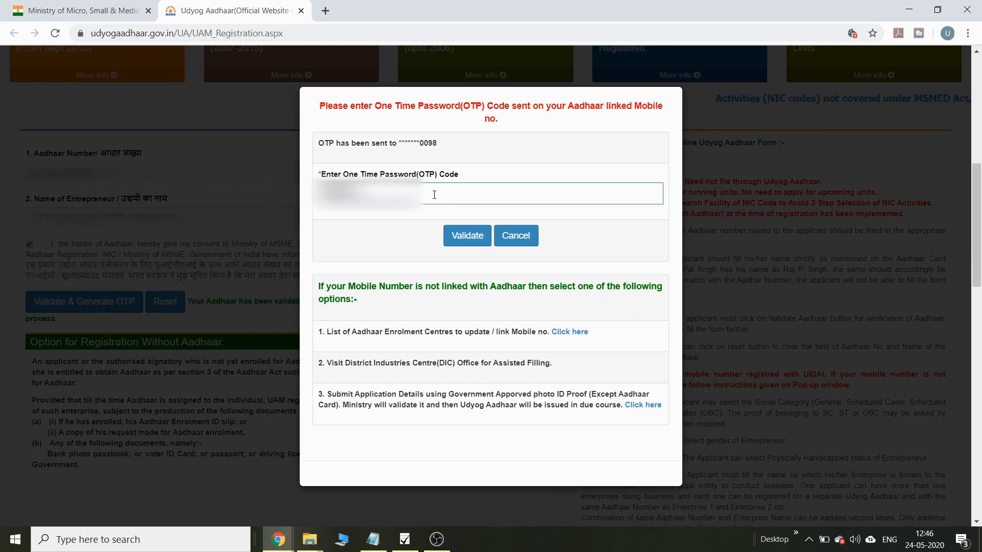
pyautogui.click(466, 236)
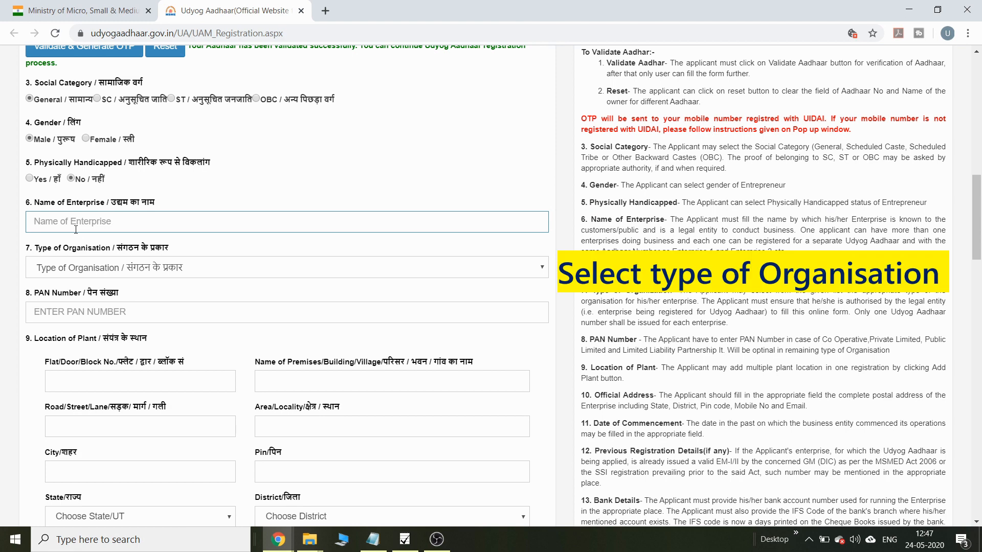
# Step: Set Type of Organisation to '1. Proprietary'
pyautogui.click(121, 271)
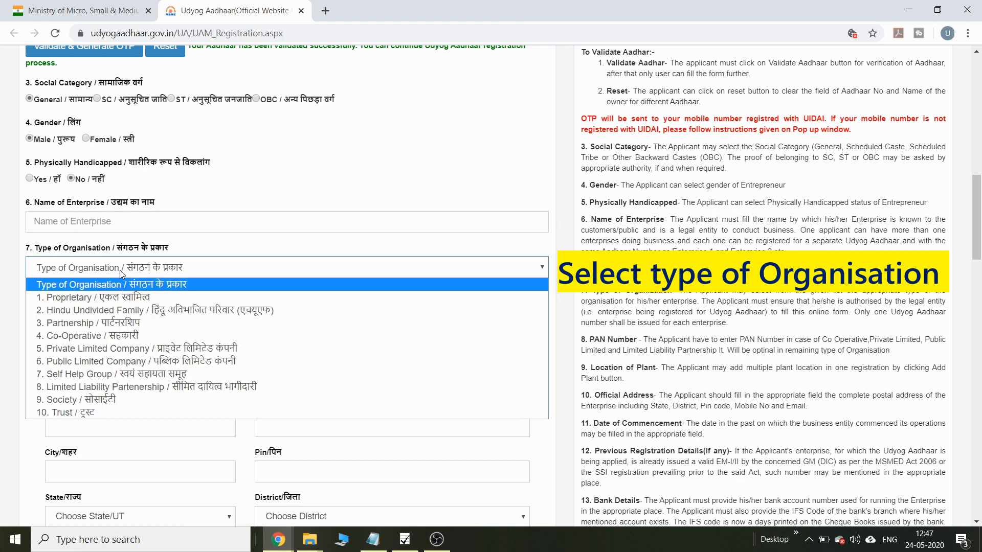
pyautogui.press('Down')
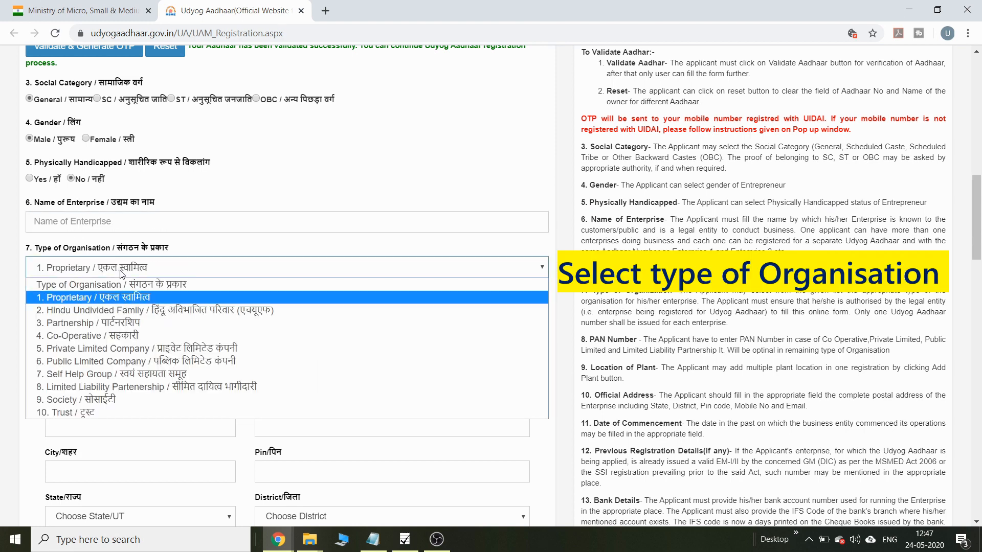
pyautogui.press('Down')
pyautogui.press('Down')
pyautogui.press('Down')
pyautogui.press('Down')
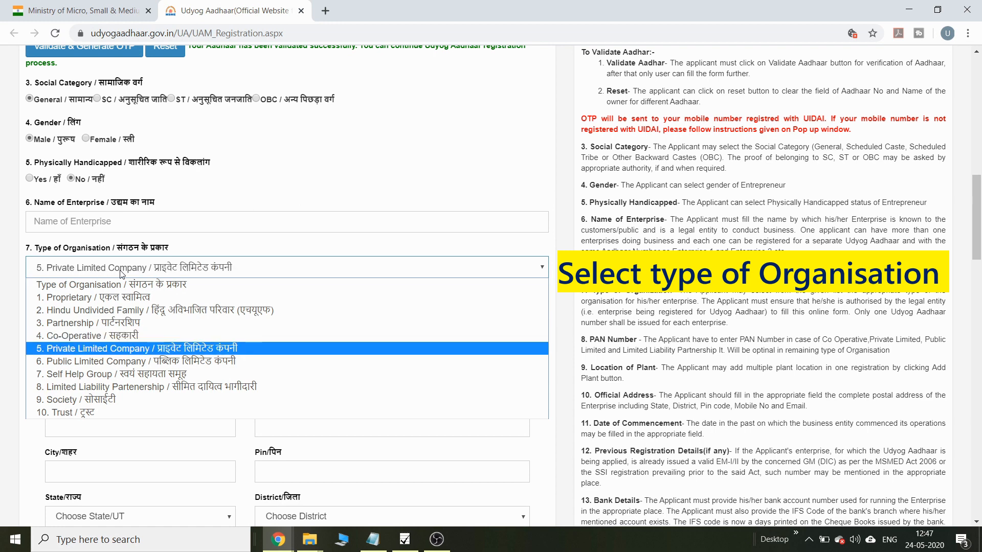
pyautogui.press('Down')
pyautogui.press('Down')
pyautogui.press('Down')
pyautogui.press('Down')
pyautogui.press('Down')
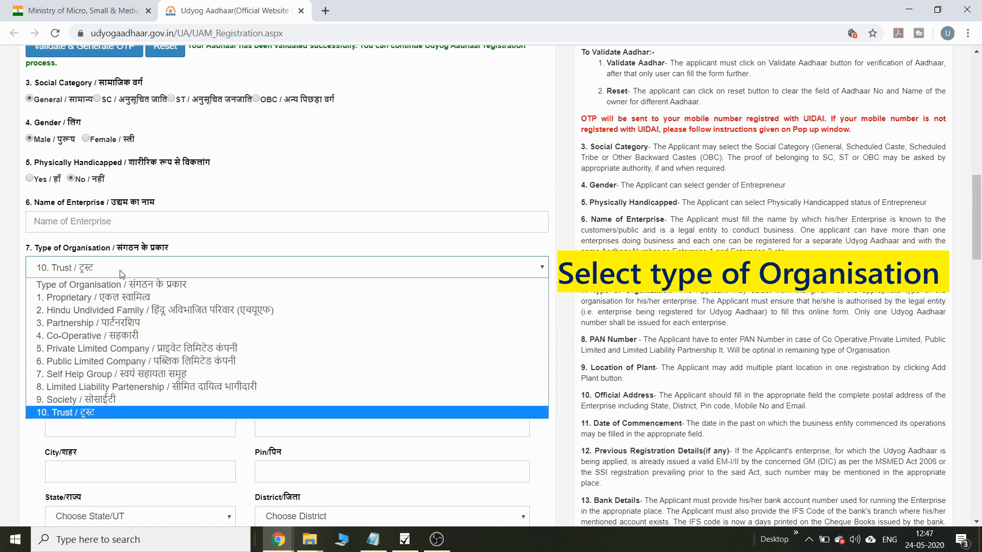
pyautogui.press('Up')
pyautogui.press('Up')
pyautogui.press('Up')
pyautogui.press('Up')
pyautogui.press('Up')
pyautogui.press('Up')
pyautogui.press('Up')
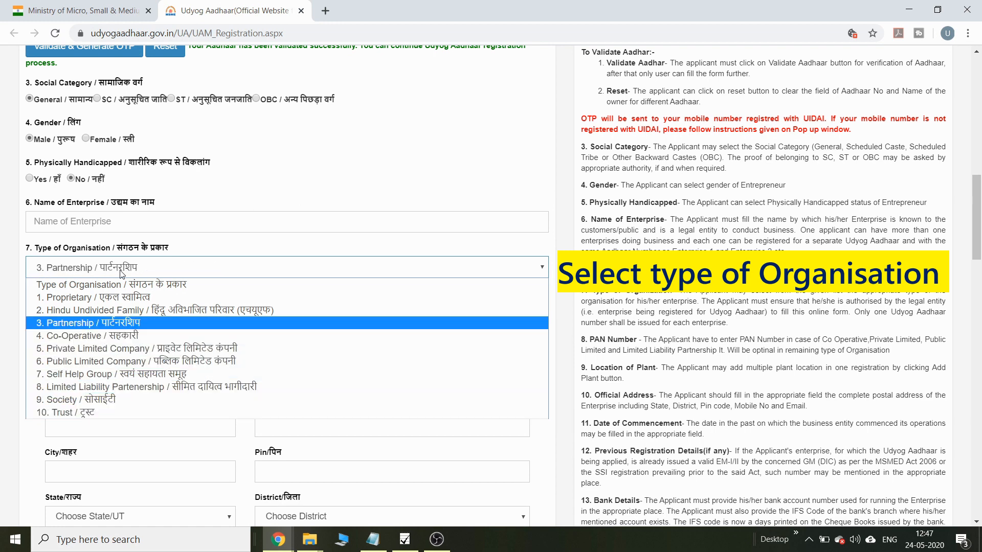
pyautogui.press('Up')
pyautogui.press('Up')
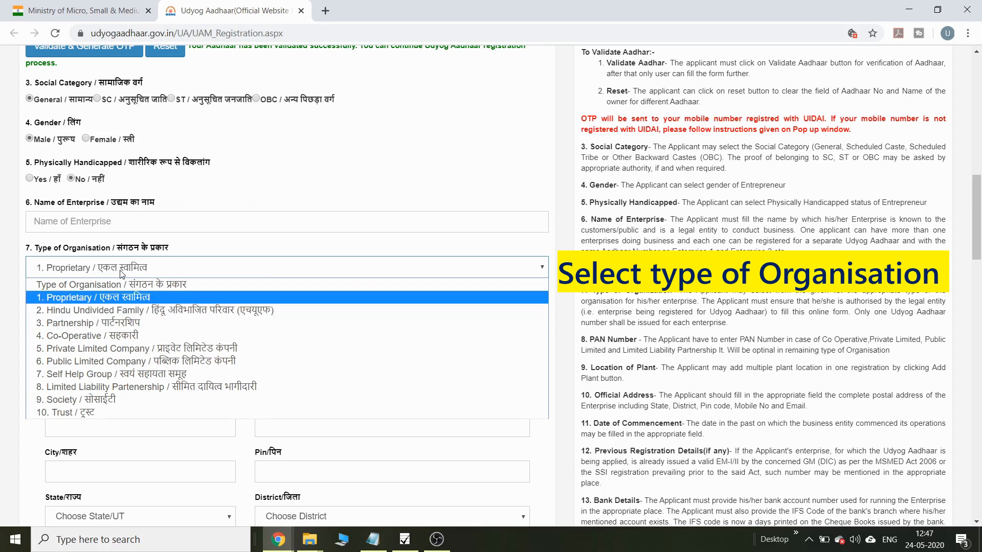
pyautogui.press('Return')
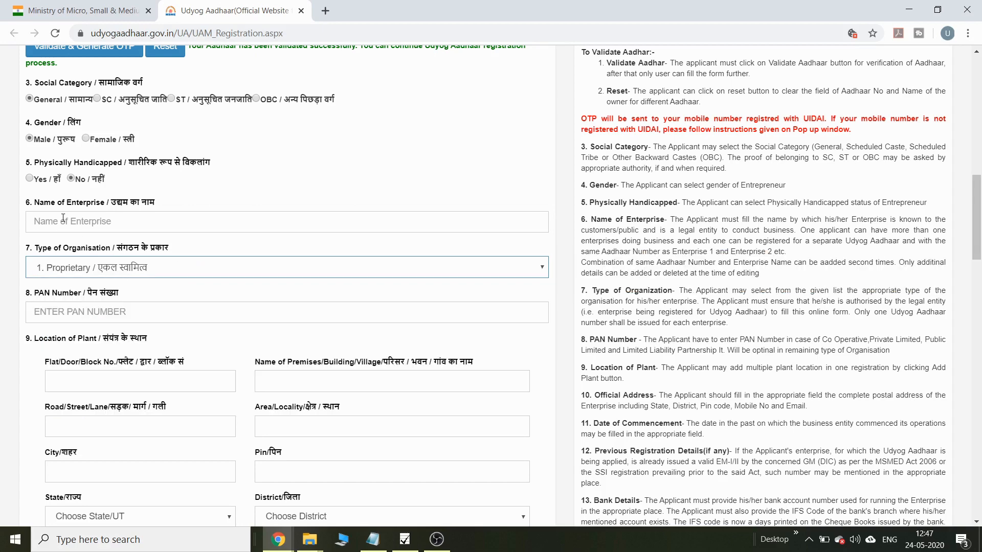
pyautogui.press('Tab')
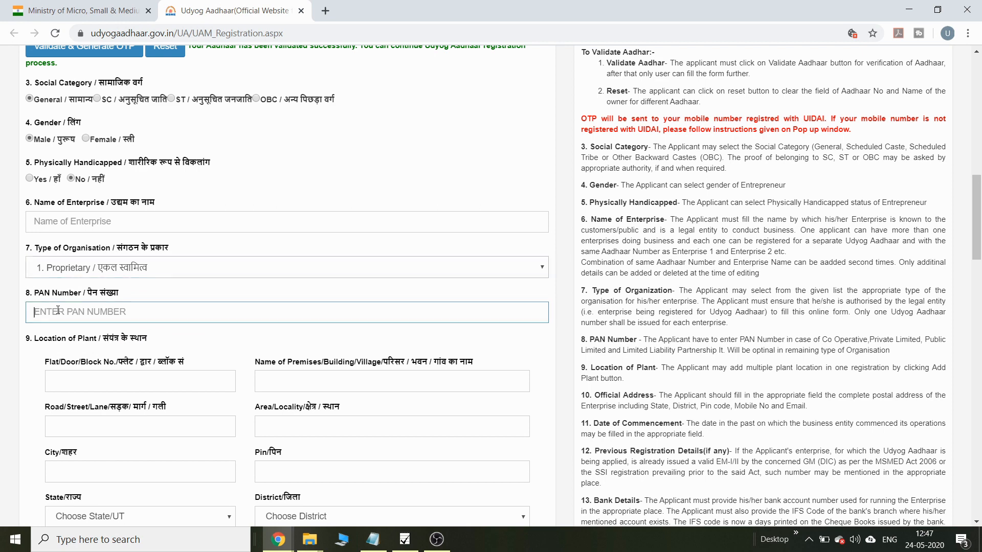
# Step: Fill in the Name of Enterprise and the enterprise's PAN number
pyautogui.click(62, 224)
pyautogui.write('UDHES')
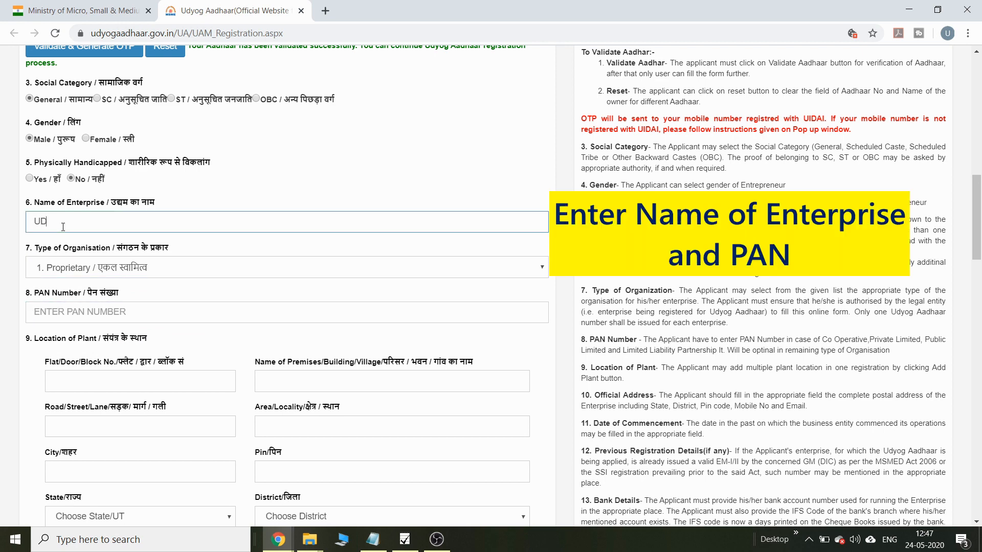
pyautogui.write('H V & ASSOCIATES')
pyautogui.click(66, 313)
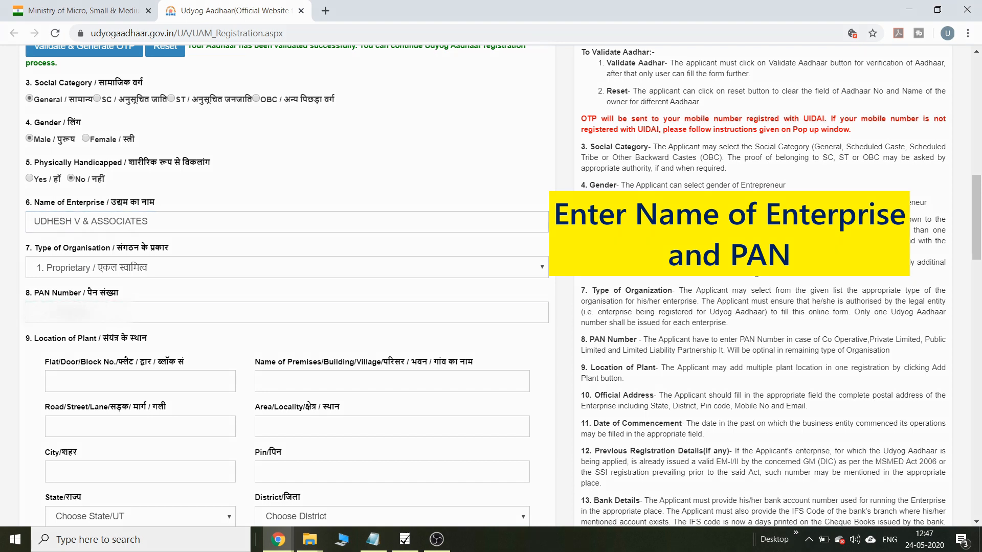
pyautogui.click(77, 313)
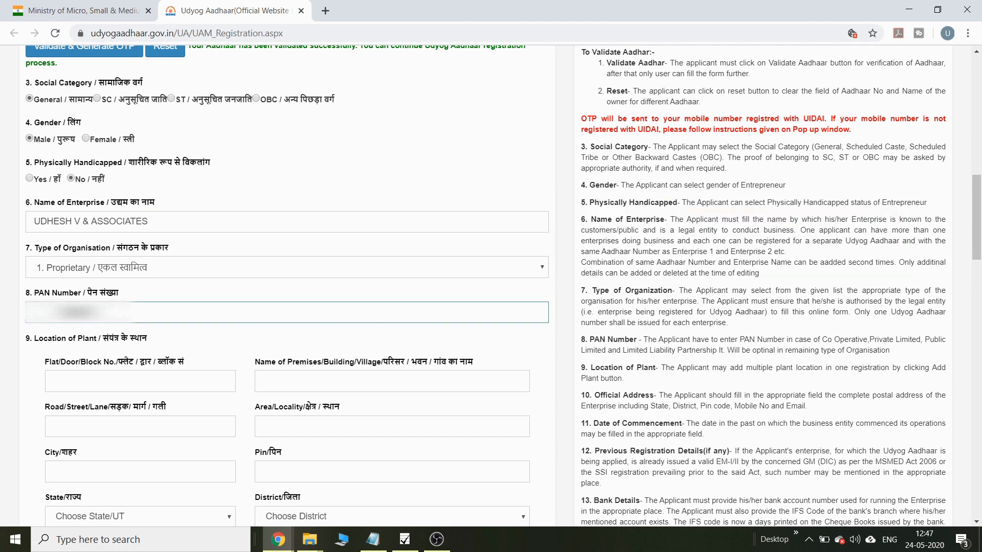
pyautogui.scroll(-5, 230, 133)
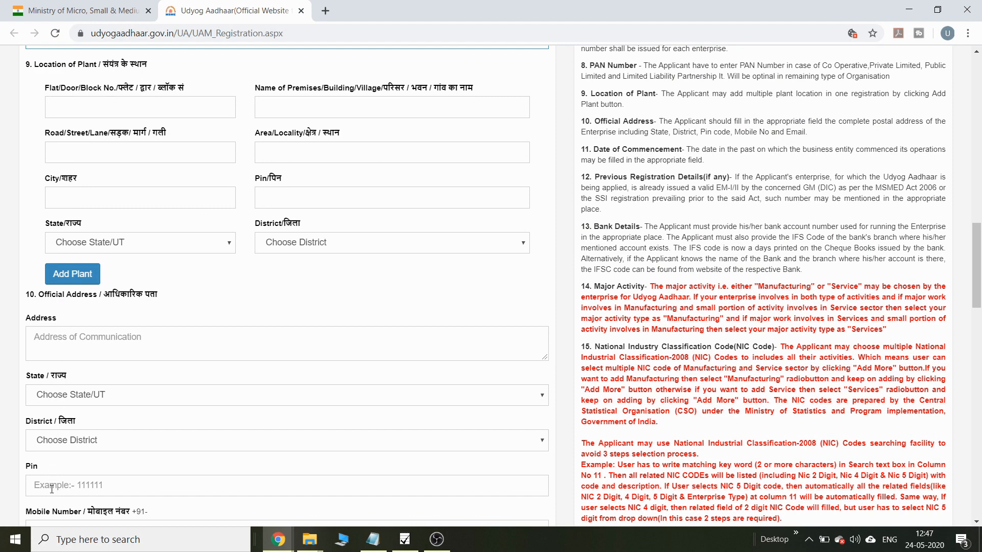
# Step: Enter the plant location address and Pin, with state Goa and district South Goa
pyautogui.click(77, 106)
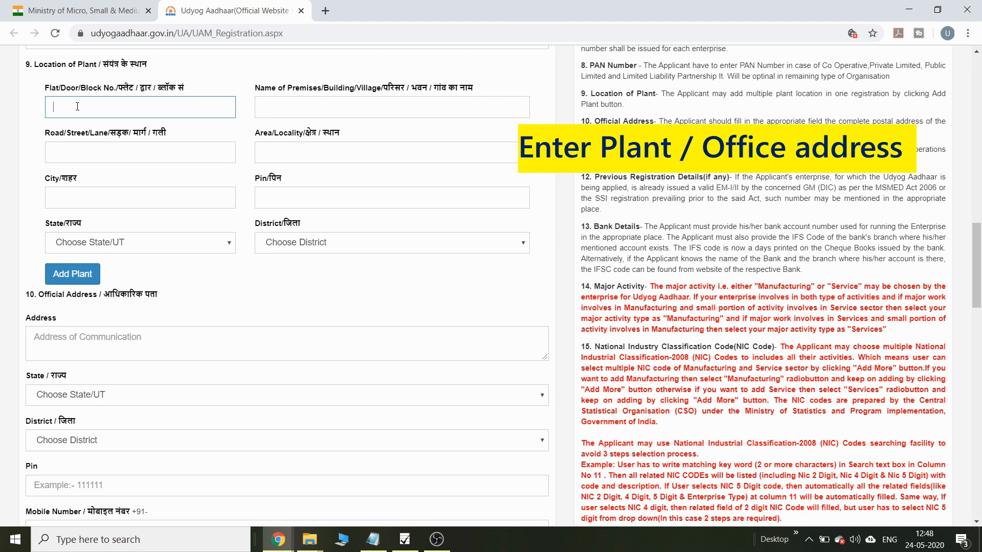
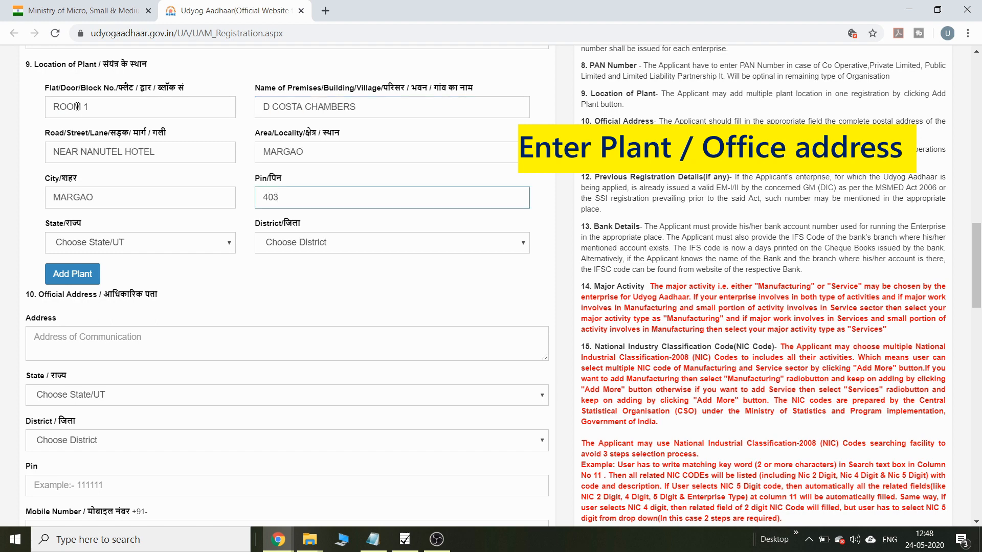
pyautogui.press('Tab')
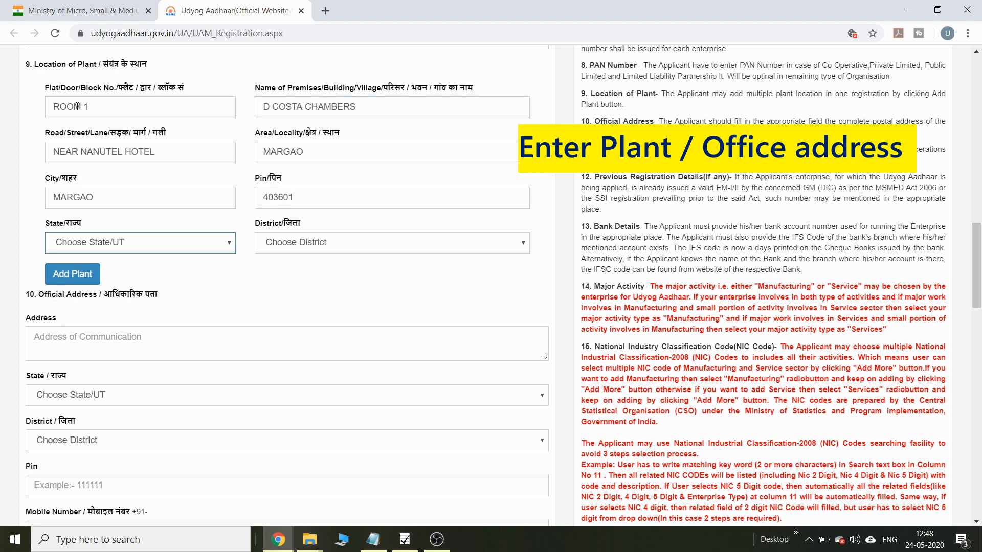
pyautogui.click(176, 243)
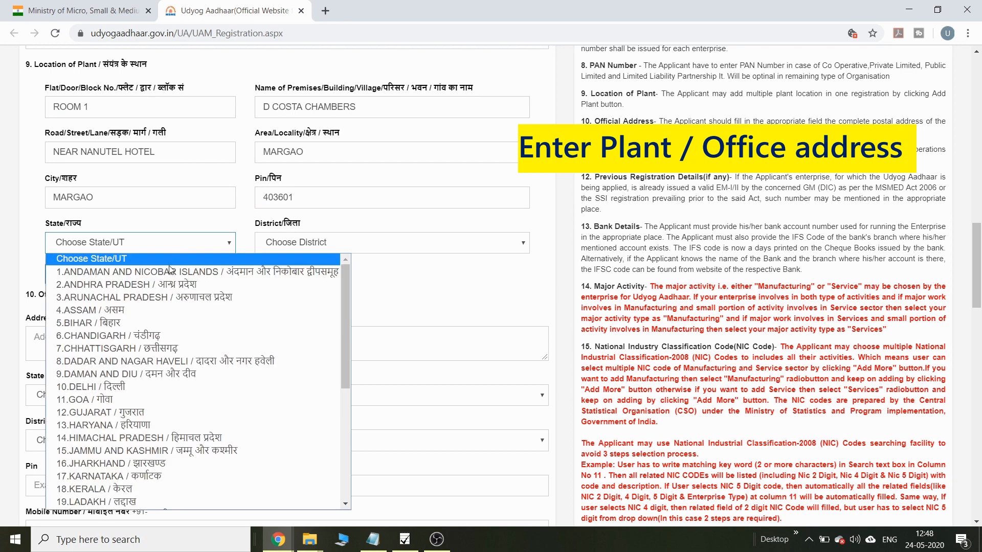
pyautogui.click(124, 399)
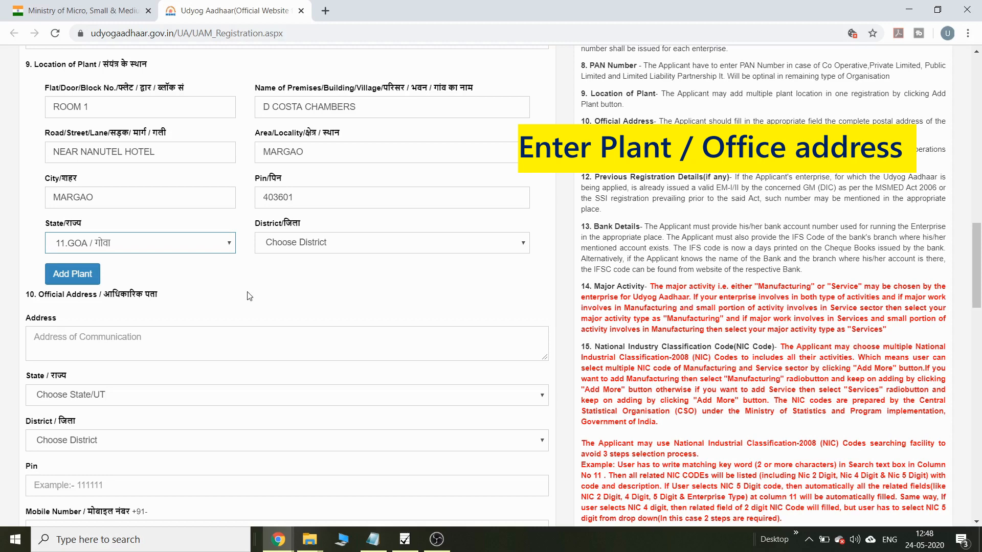
pyautogui.click(308, 249)
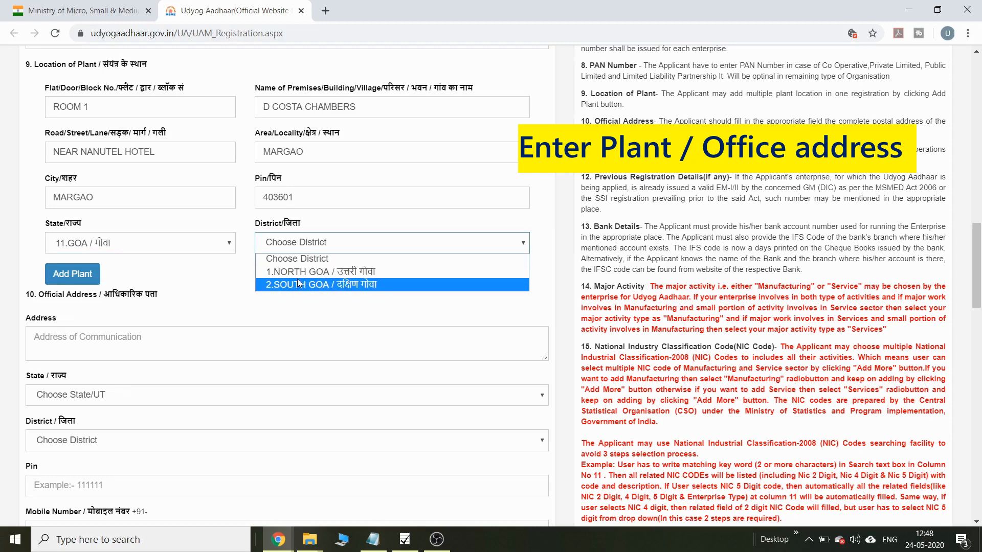
pyautogui.click(296, 284)
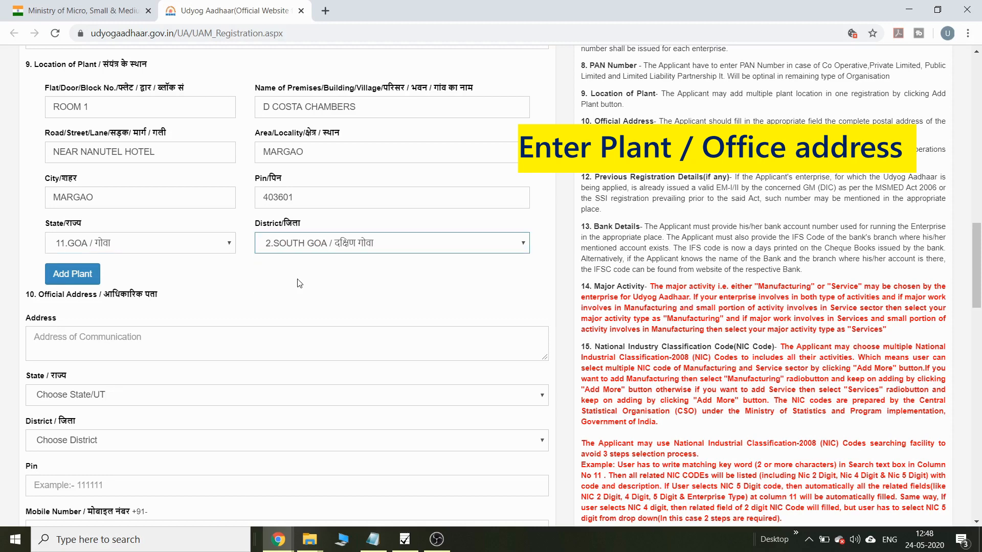
# Step: Paste the official address, pick 11.GOA and 2.SOUTH GOA, and enter its Pin code
pyautogui.click(64, 338)
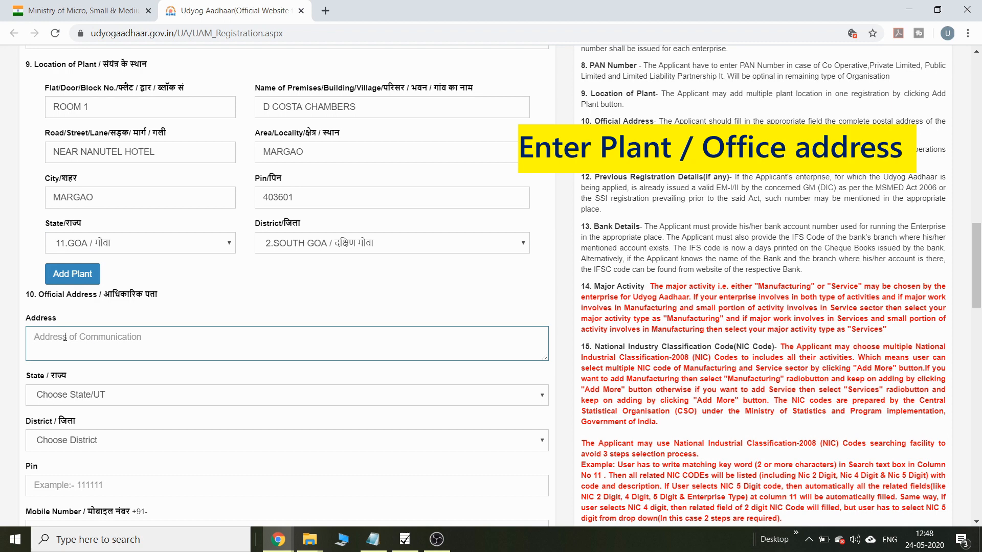
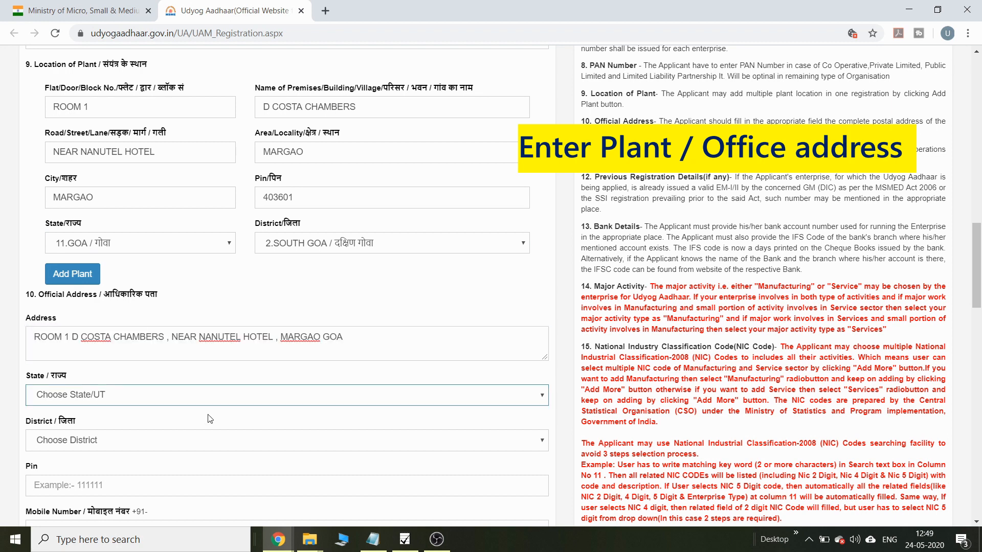
pyautogui.click(253, 396)
pyautogui.scroll(-1, 182, 272)
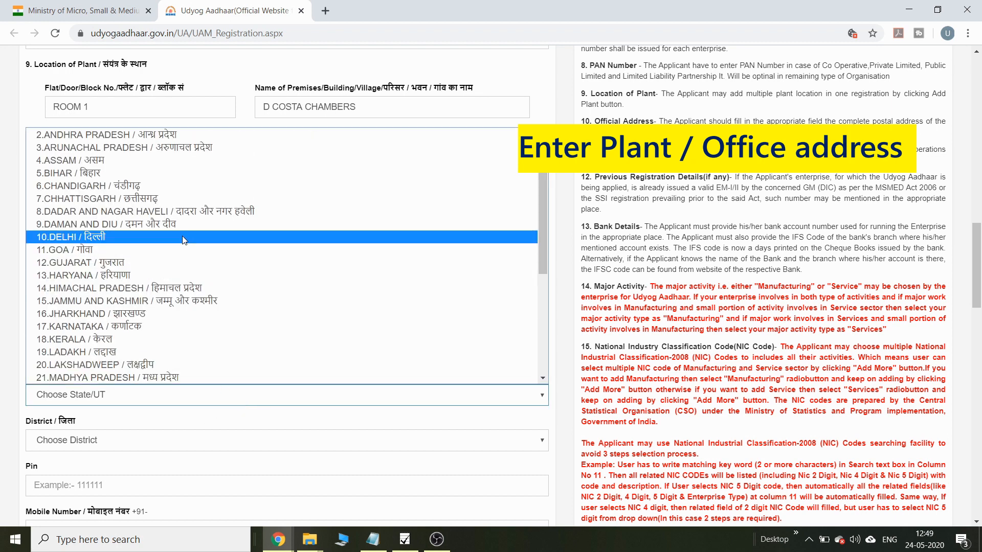
pyautogui.click(182, 250)
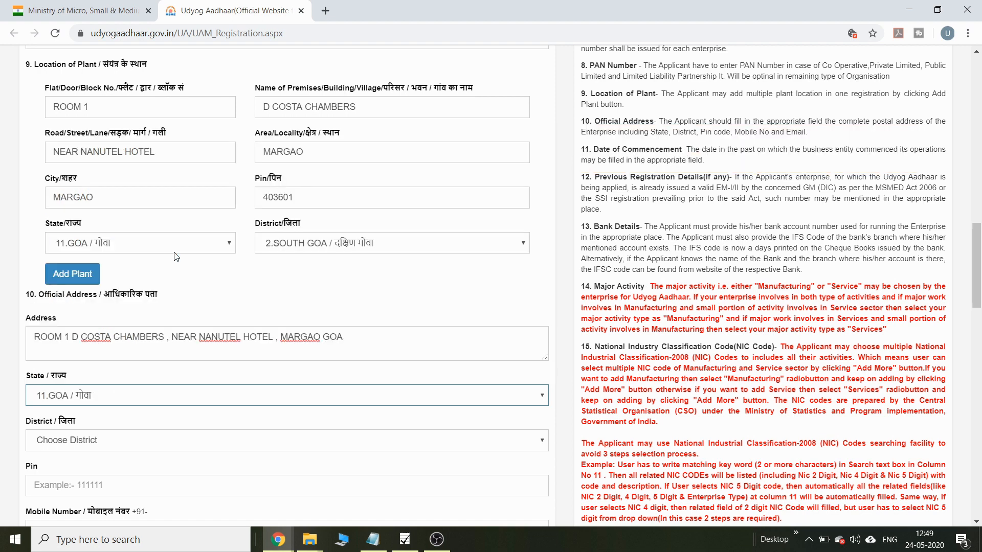
pyautogui.click(105, 439)
pyautogui.click(80, 479)
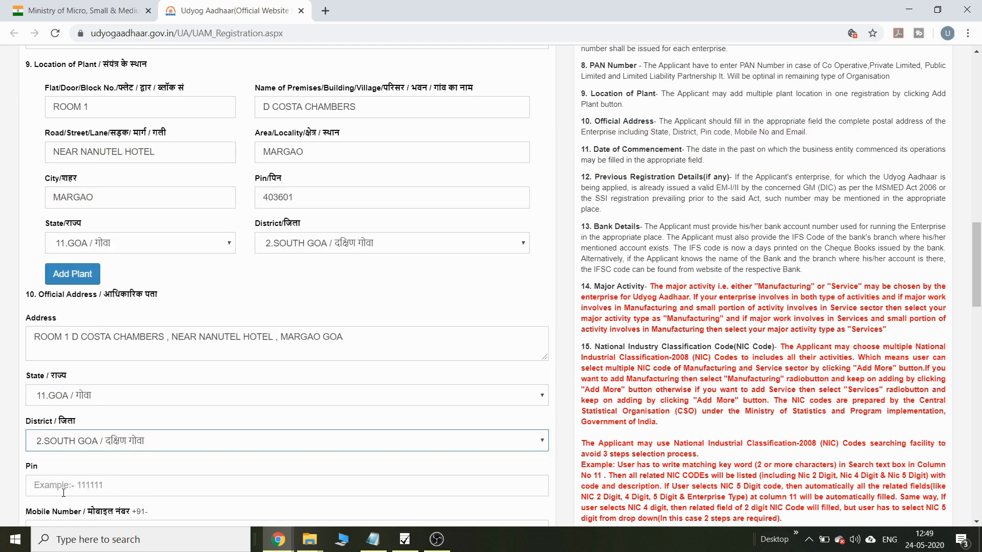
pyautogui.click(65, 489)
pyautogui.write('403601')
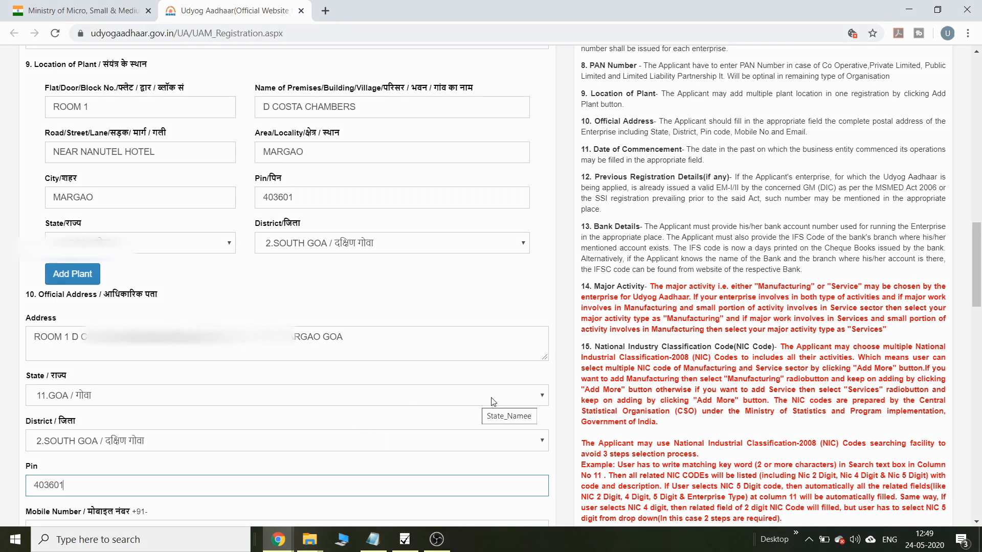
pyautogui.moveTo(979, 276); pyautogui.dragTo(979, 351)
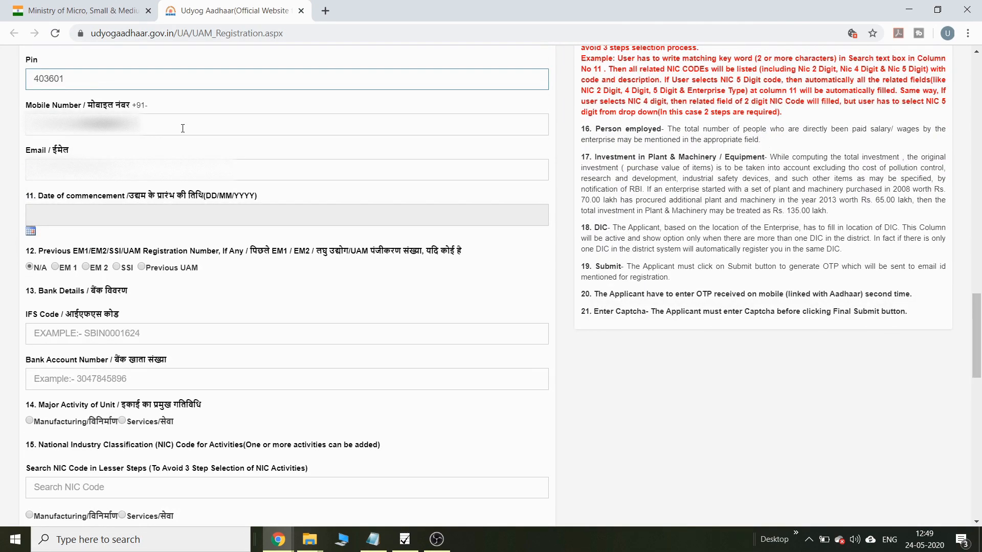
# Step: Enter the enterprise's mobile number and e-mail address
pyautogui.click(104, 124)
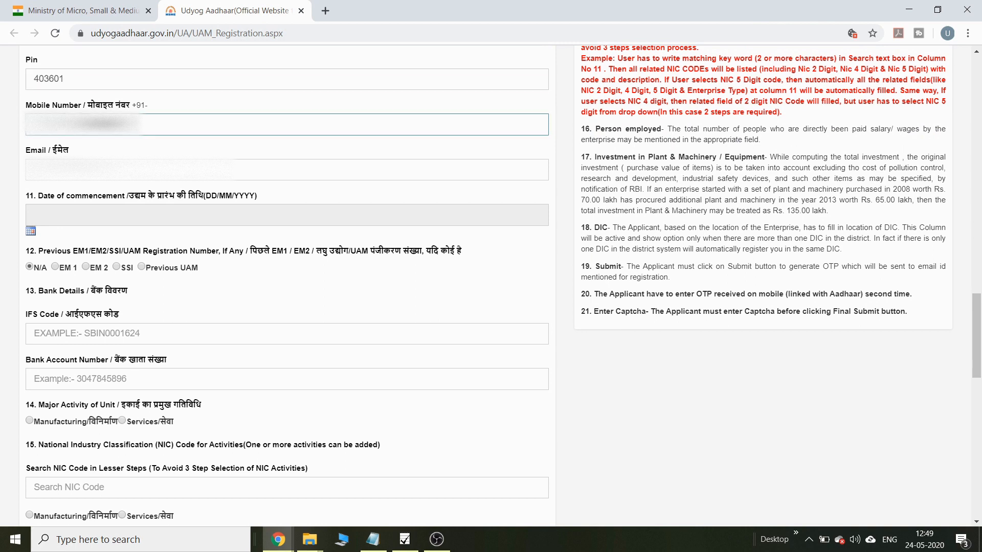
pyautogui.write('XXXXXXXXXX')
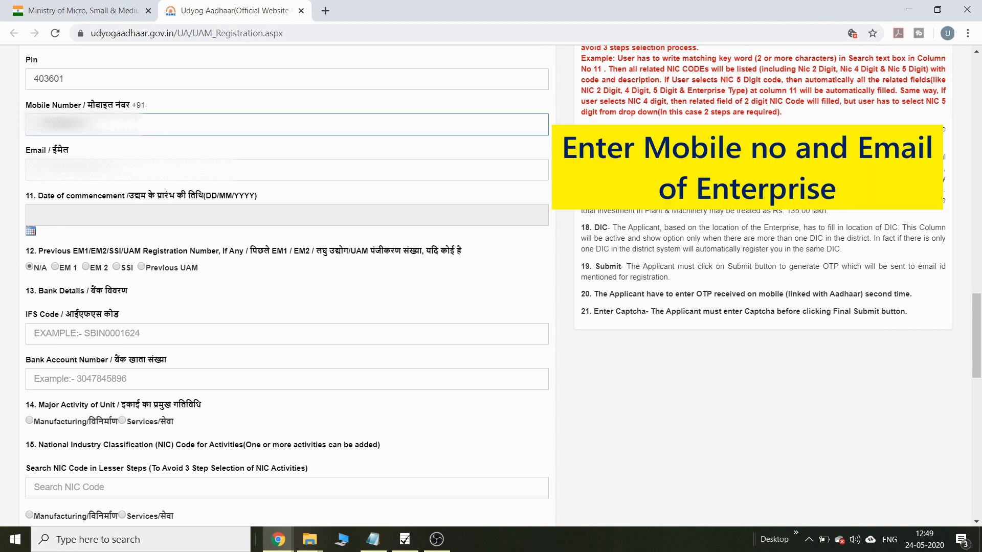
pyautogui.press('Tab')
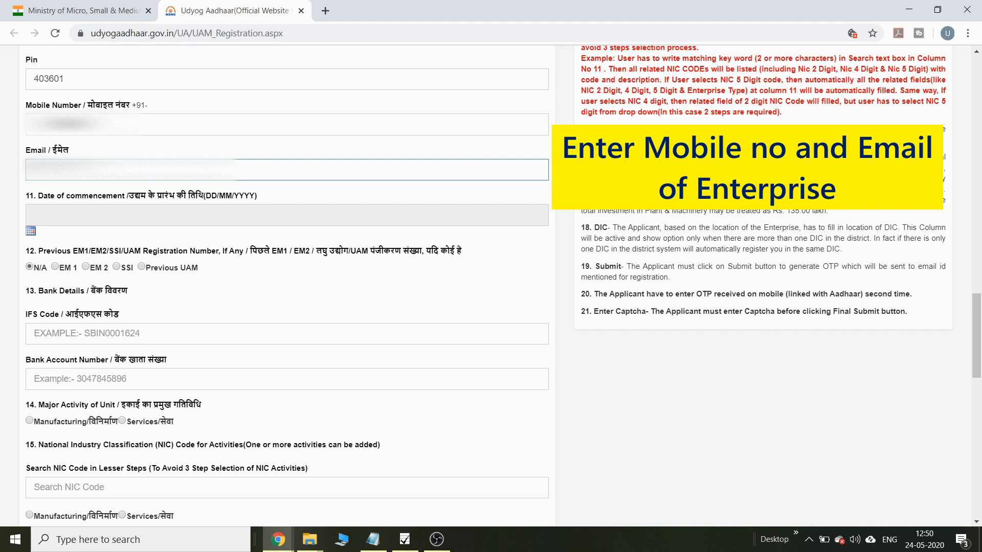
# Step: Set the date of commencement to 15/08/2018 in the calendar and fill in the bank IFS code
pyautogui.click(48, 208)
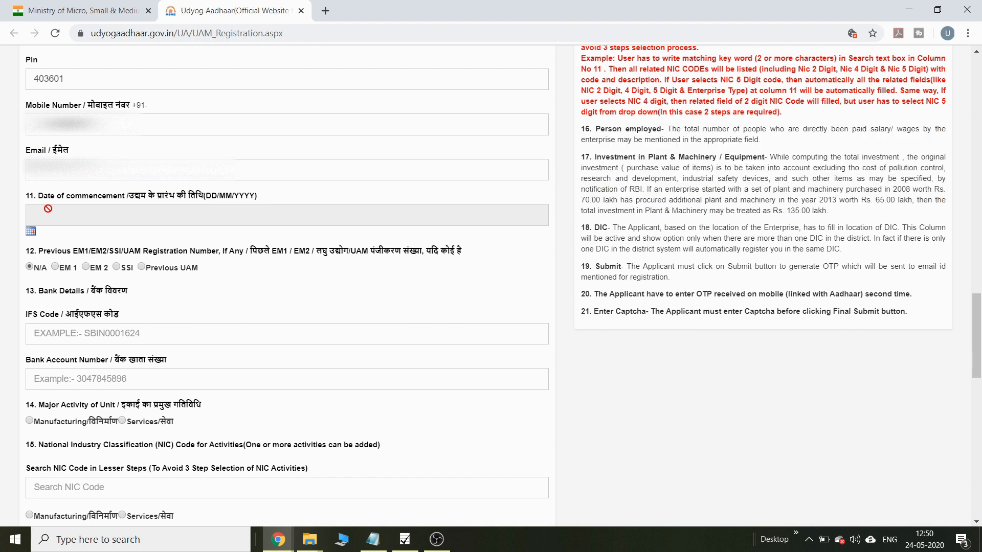
pyautogui.click(31, 231)
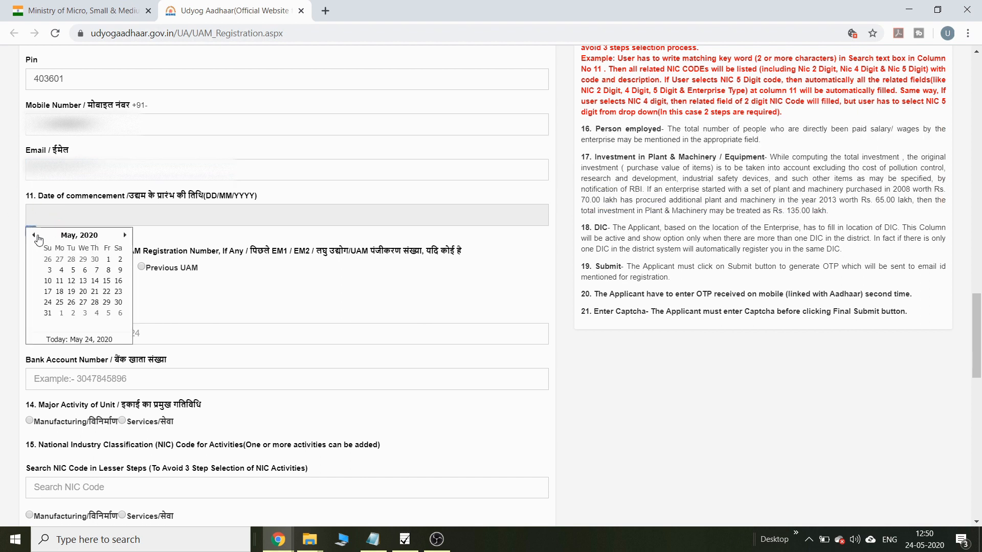
pyautogui.click(81, 237)
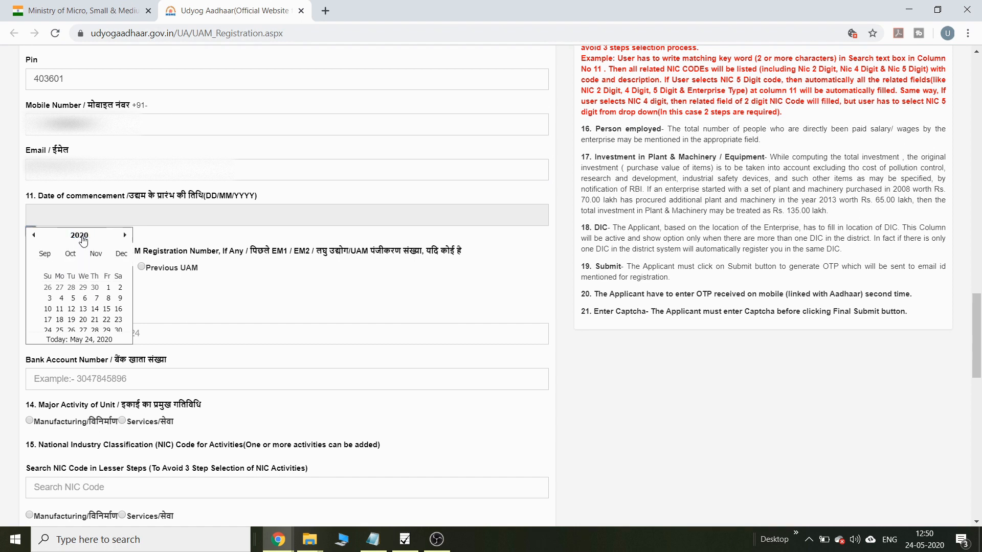
pyautogui.click(82, 236)
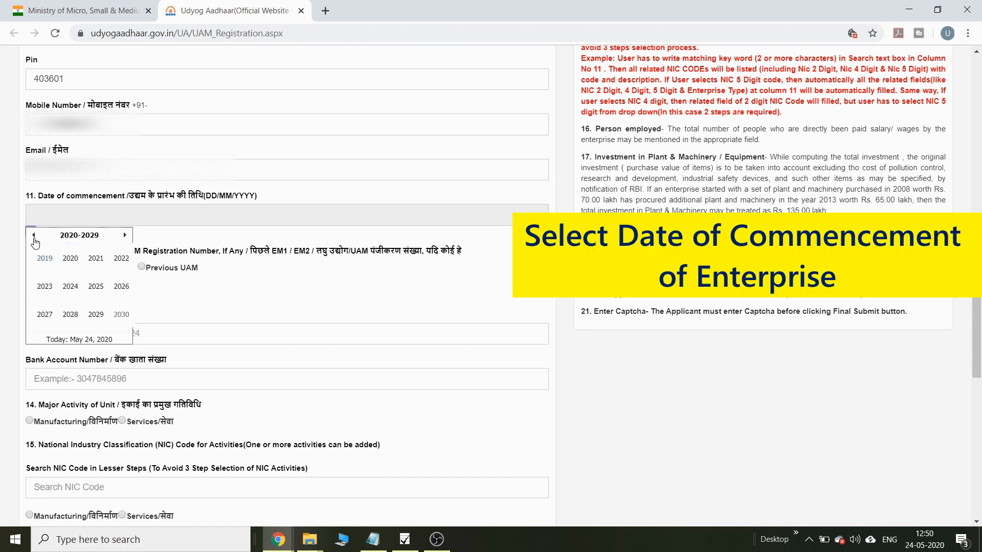
pyautogui.click(34, 237)
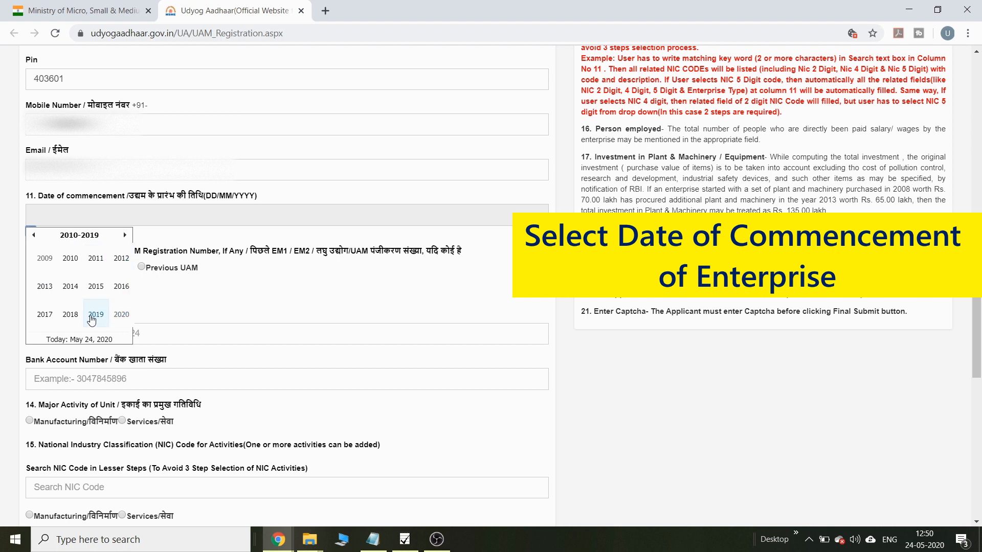
pyautogui.click(70, 314)
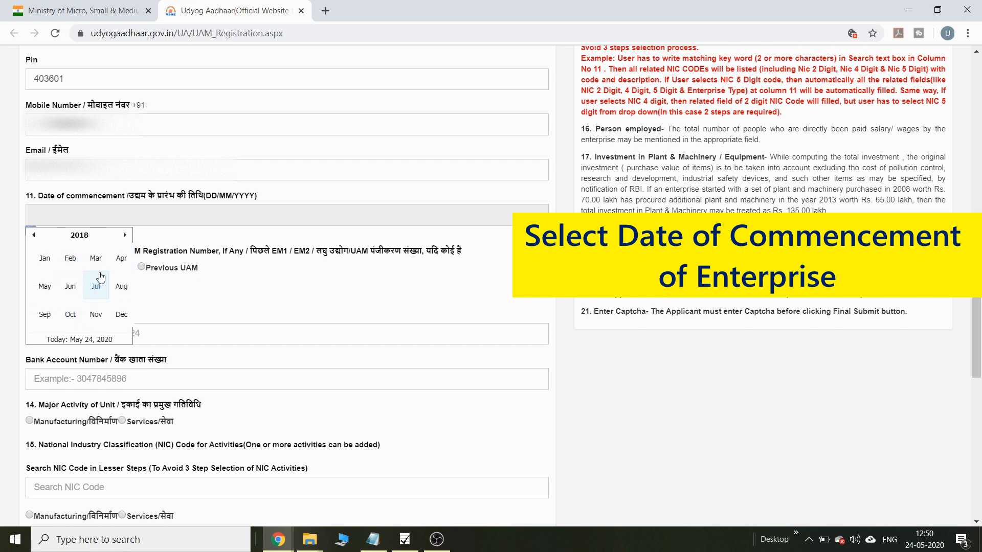
pyautogui.click(122, 288)
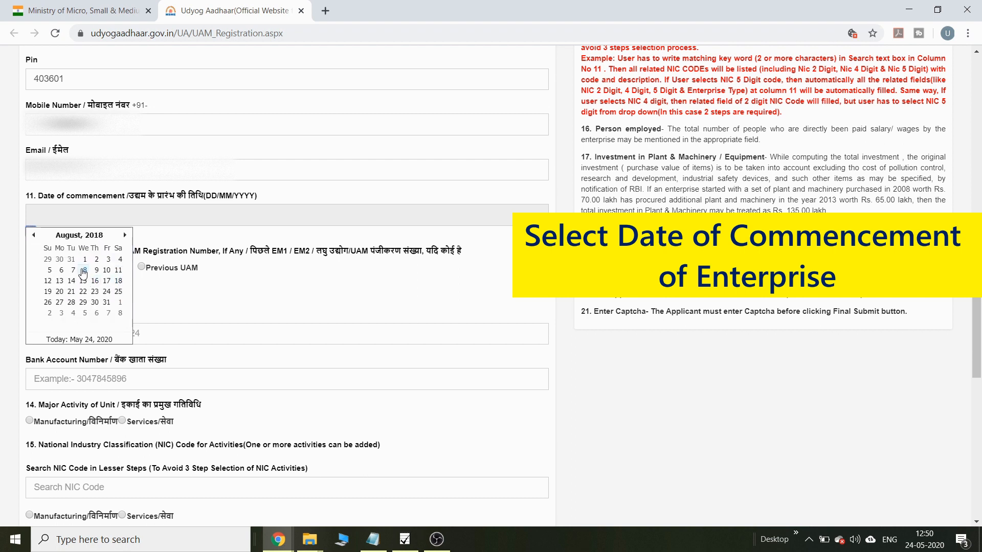
pyautogui.click(82, 280)
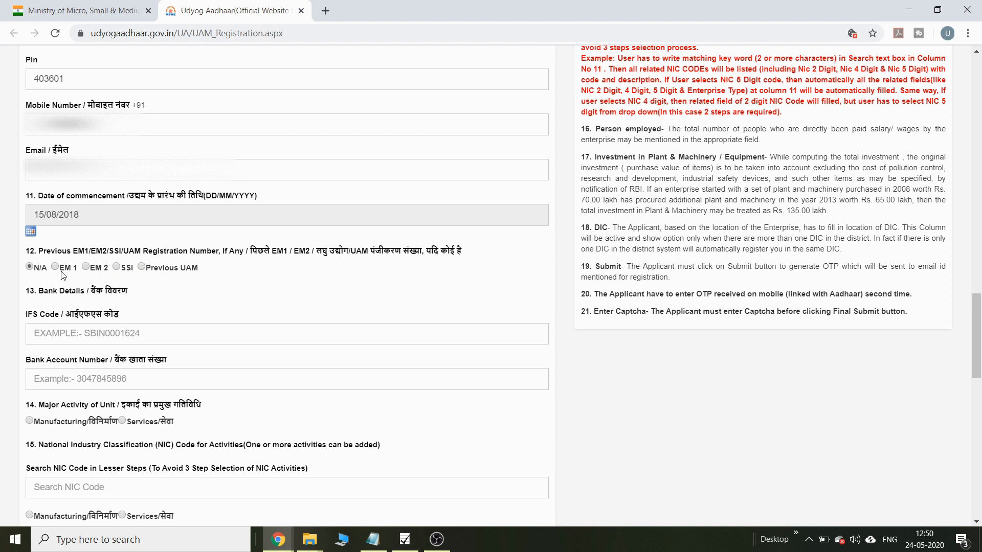
pyautogui.click(74, 337)
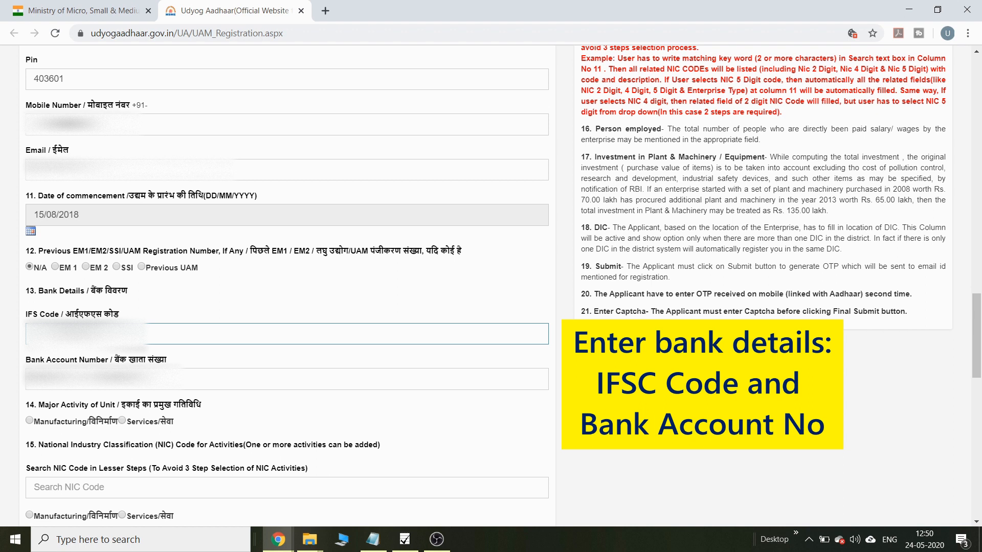
# Step: Type the enterprise's account number into the Bank Account Number field
pyautogui.click(128, 379)
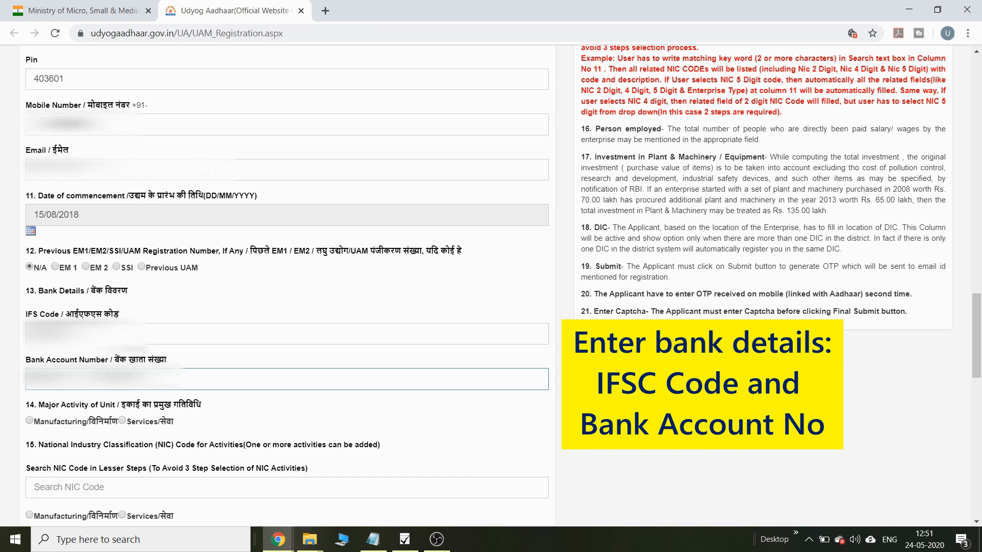
pyautogui.write('0')
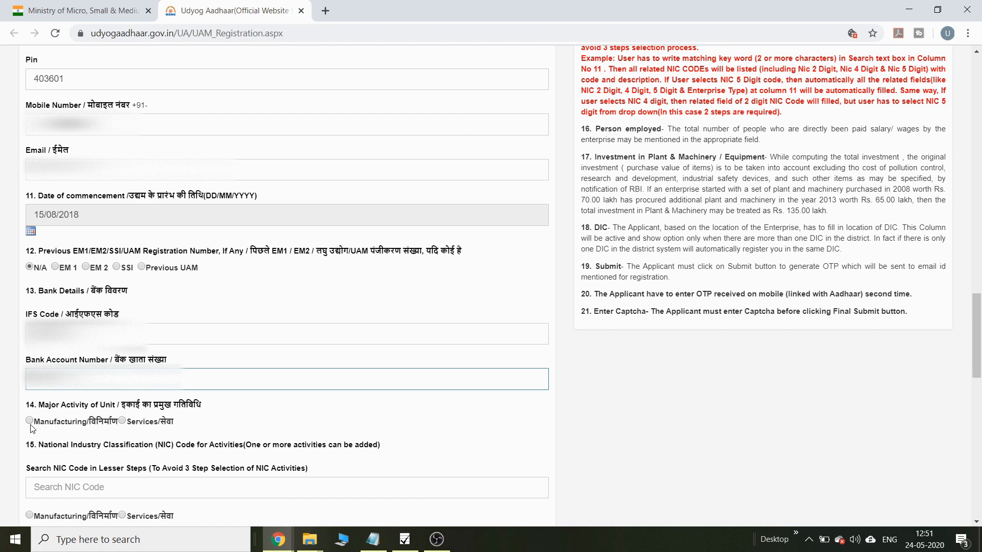
# Step: Make Services the major activity and choose NIC 69201-Accounting, bookkeeping and auditing as a service
pyautogui.click(122, 421)
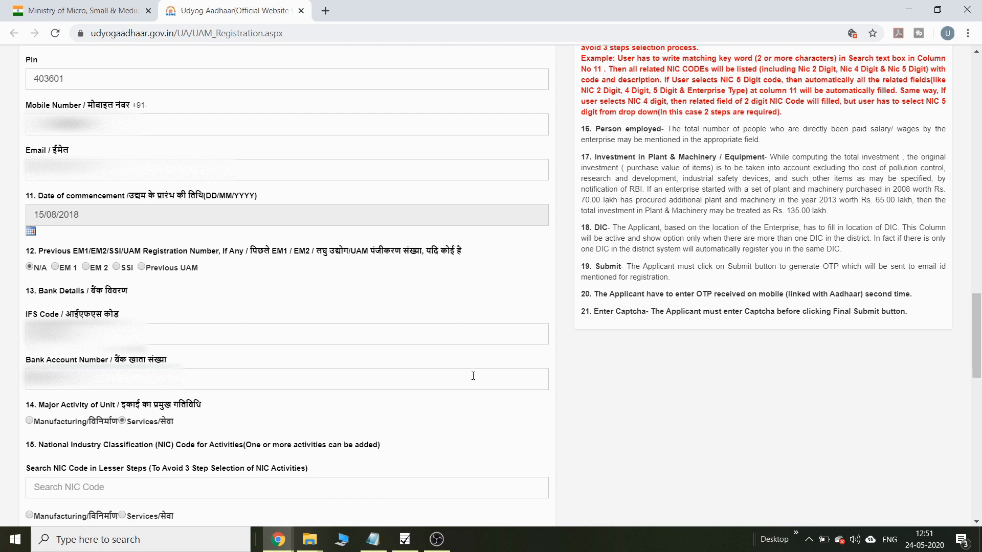
pyautogui.scroll(-7, 101, 131)
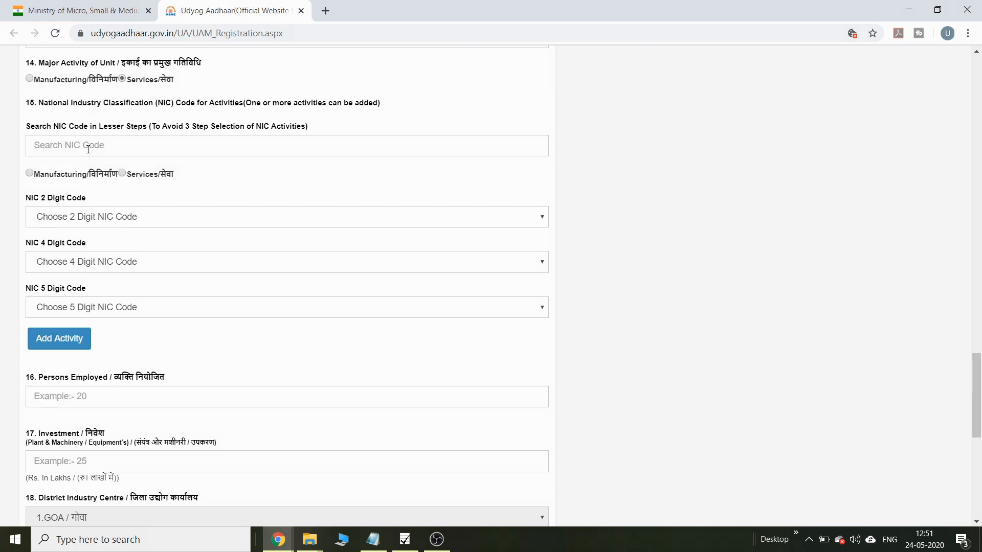
pyautogui.click(65, 145)
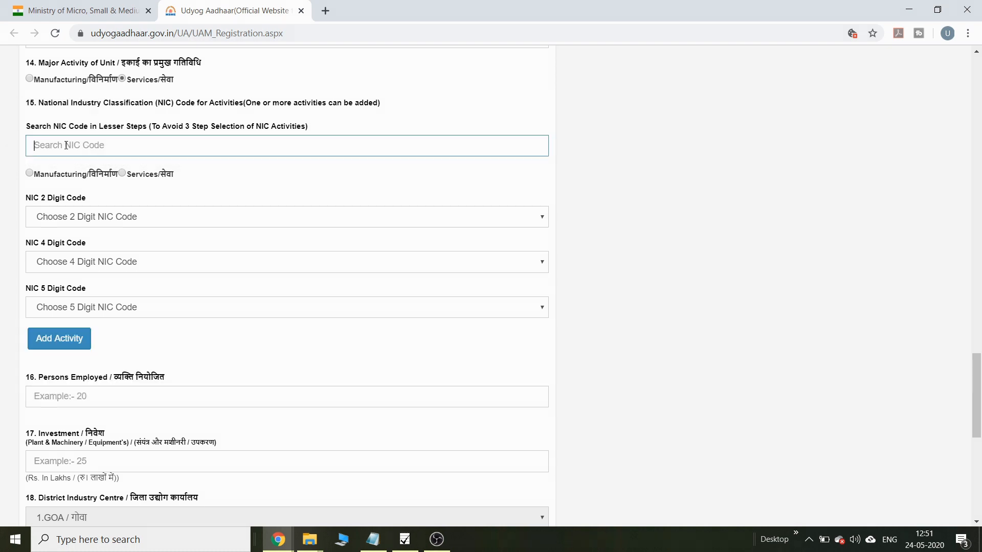
pyautogui.write('acco')
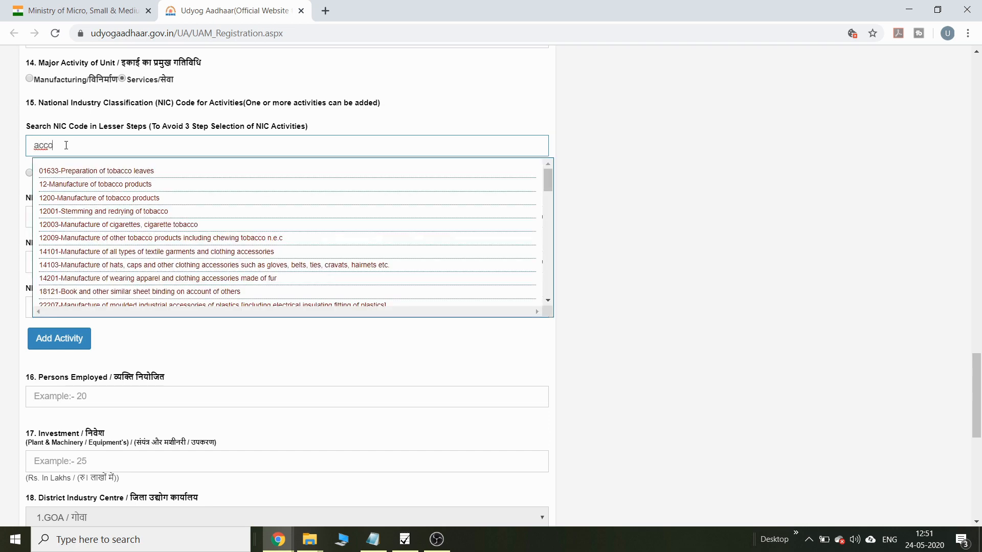
pyautogui.write('unt')
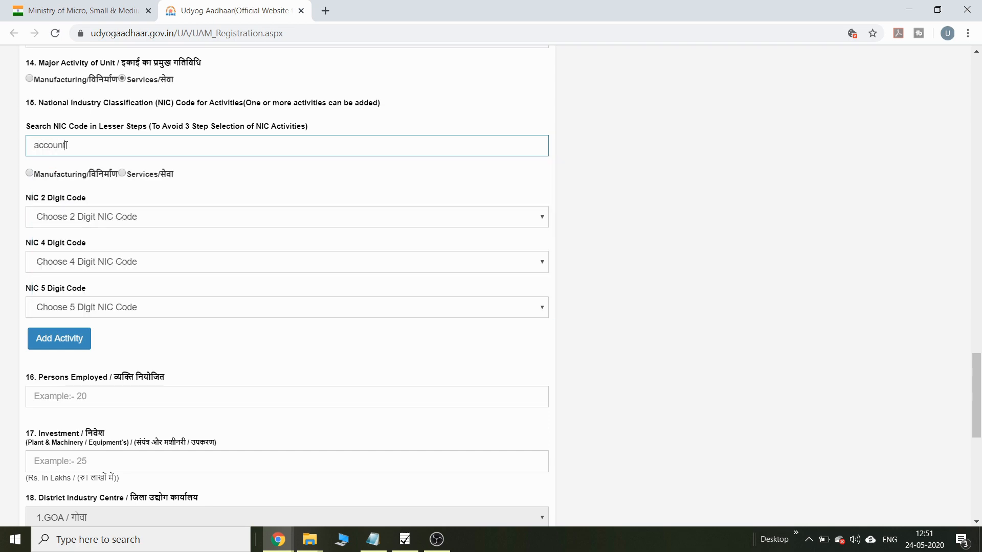
pyautogui.press('BackSpace')
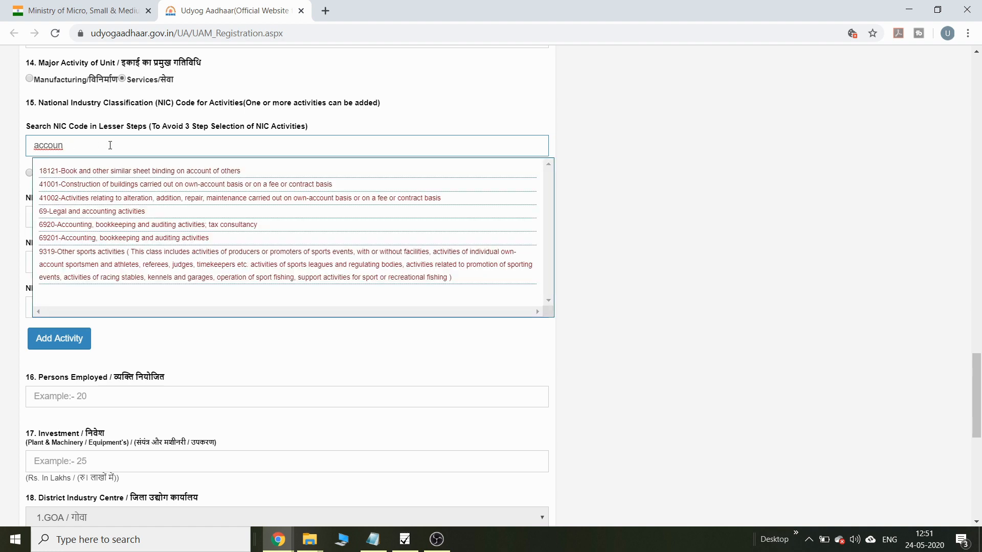
pyautogui.click(113, 238)
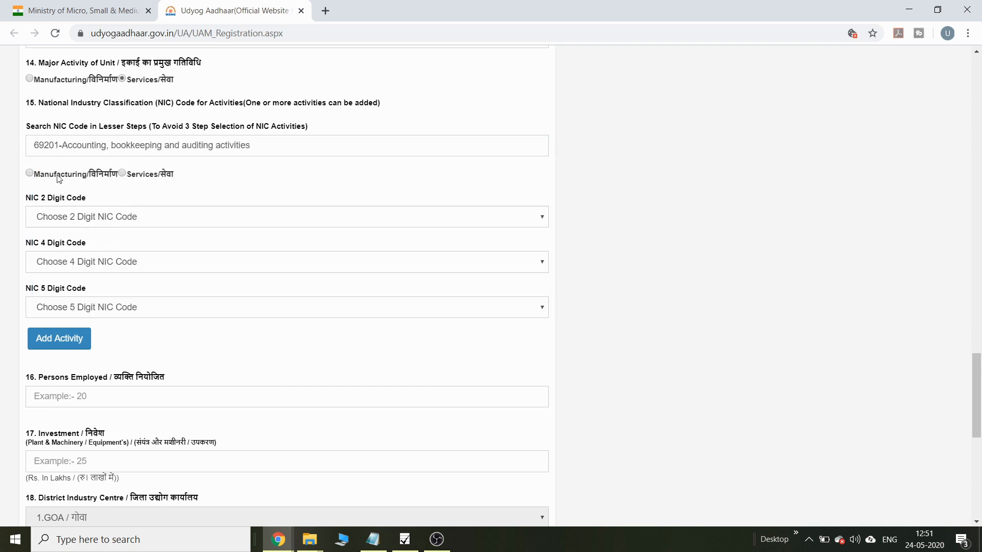
pyautogui.click(122, 174)
# Step: Check the 2-digit NIC code list, leaving the selection unchanged
pyautogui.click(100, 219)
pyautogui.click(99, 219)
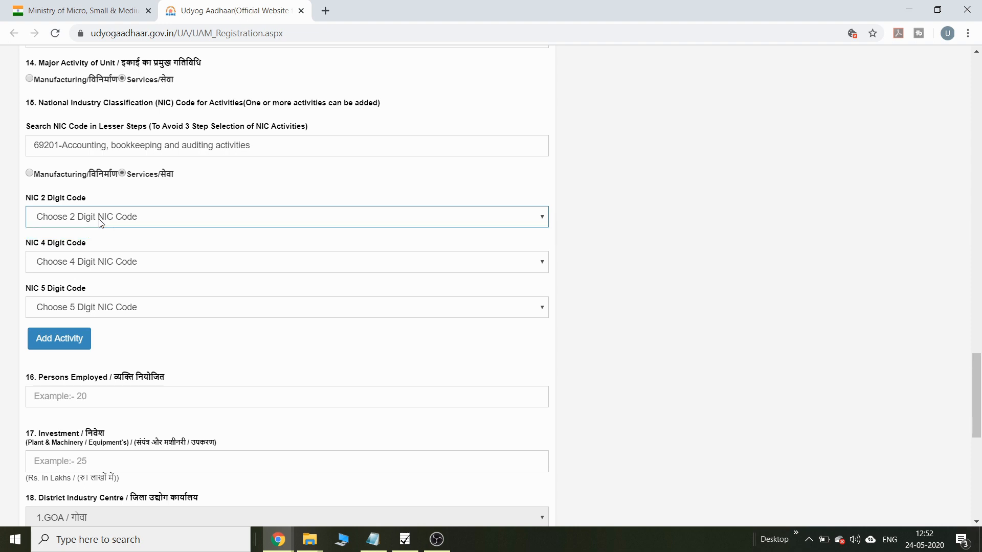
pyautogui.click(249, 172)
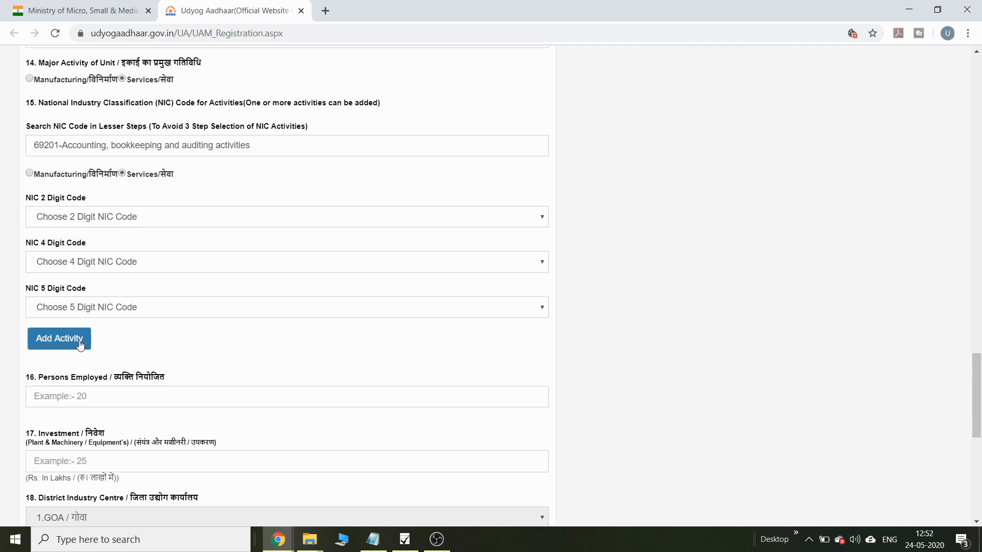
pyautogui.click(243, 221)
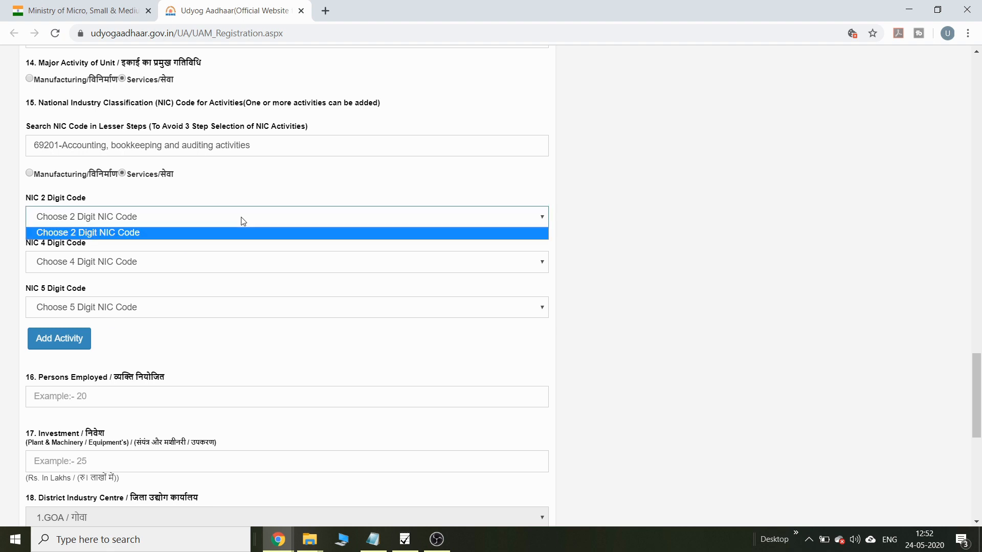
pyautogui.click(196, 232)
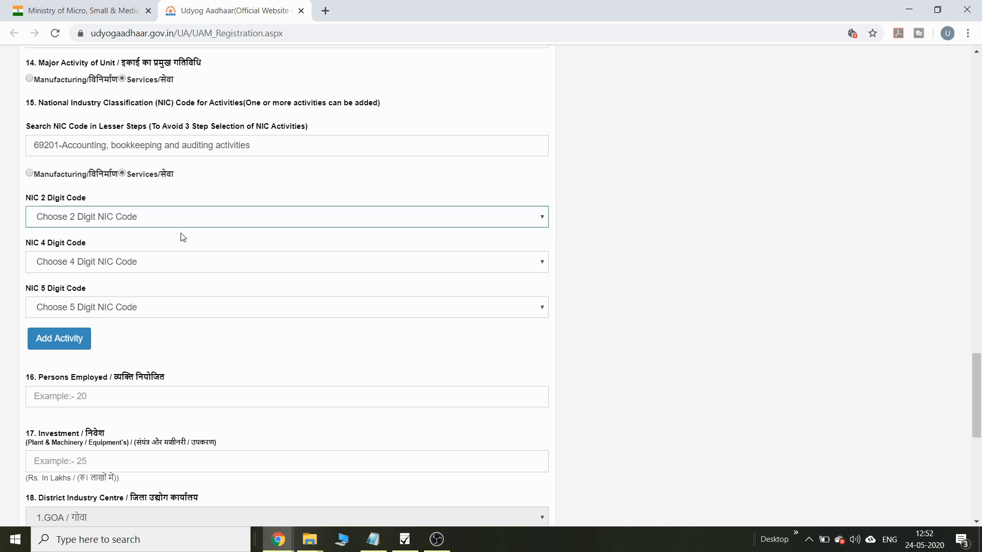
# Step: Enter 2 persons employed and 2 lakh plant and machinery investment, then submit the form
pyautogui.click(82, 396)
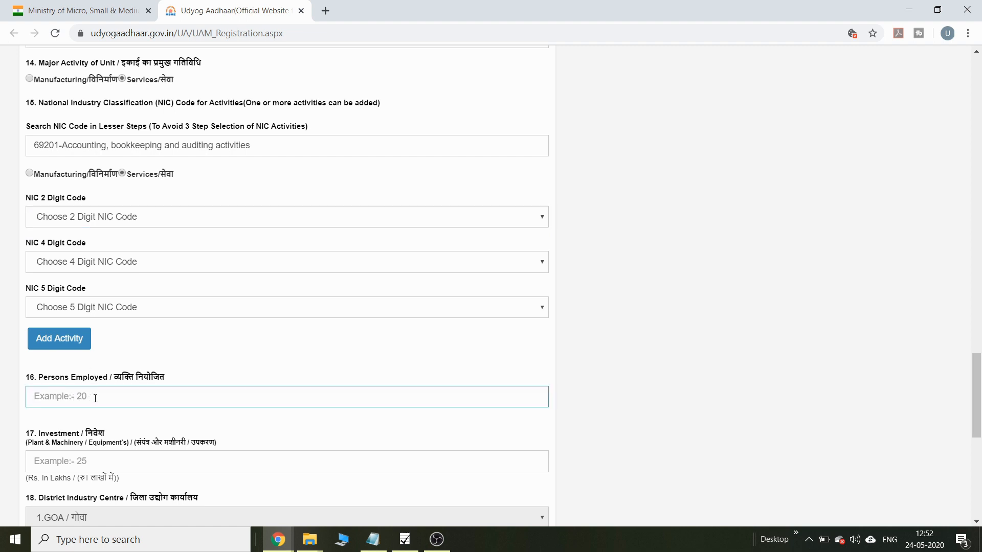
pyautogui.write('2')
pyautogui.click(80, 461)
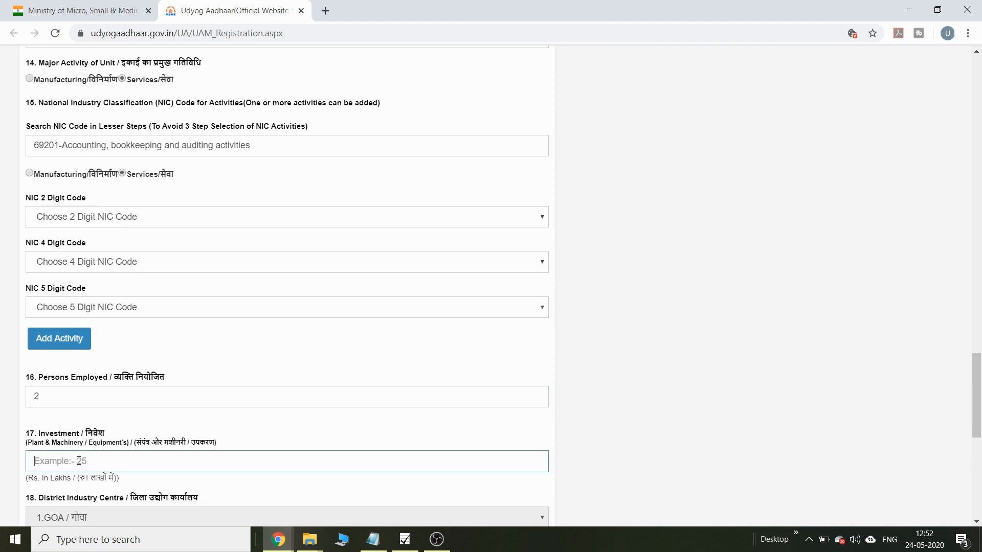
pyautogui.write('2')
pyautogui.press('BackSpace')
pyautogui.moveTo(42, 476); pyautogui.dragTo(76, 478)
pyautogui.click(66, 462)
pyautogui.write('2')
pyautogui.moveTo(980, 405); pyautogui.dragTo(980, 451)
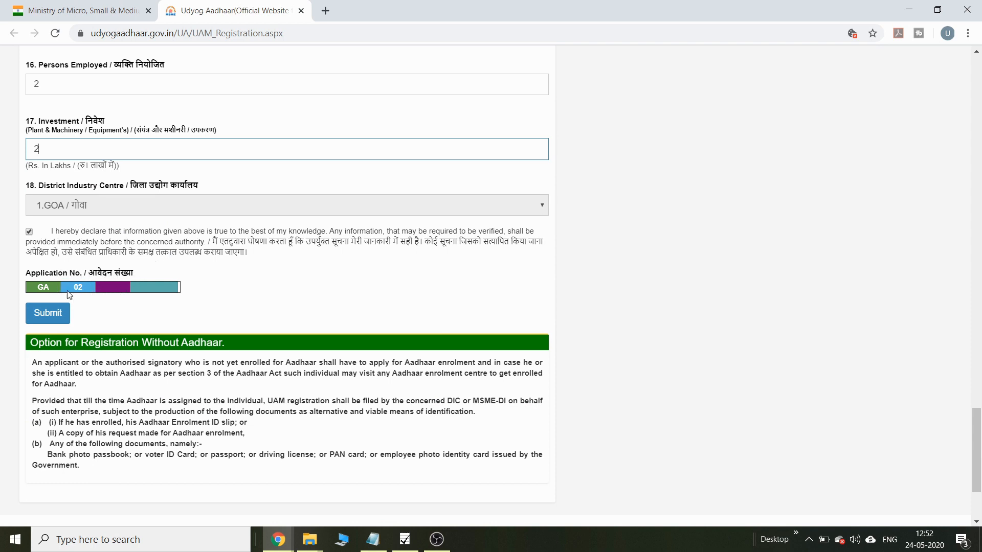
pyautogui.click(51, 314)
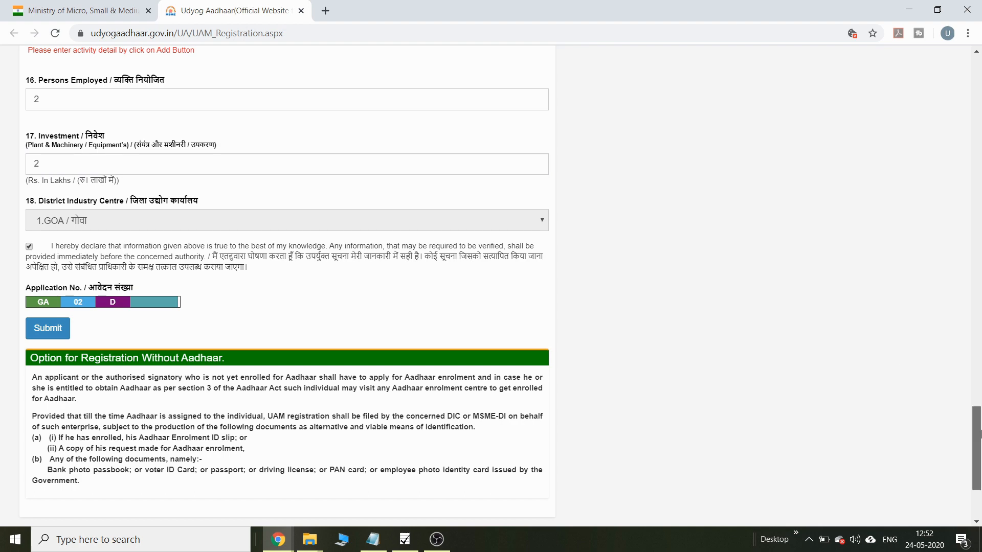
# Step: Select the 2-, 4- and 5-digit NIC codes and try adding the activity as Services
pyautogui.scroll(5, 976, 394)
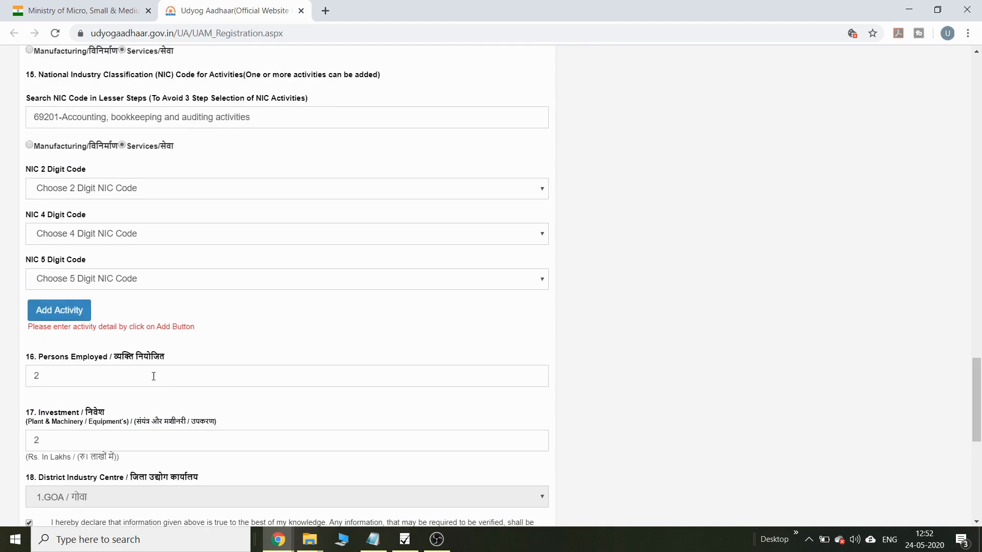
pyautogui.click(65, 313)
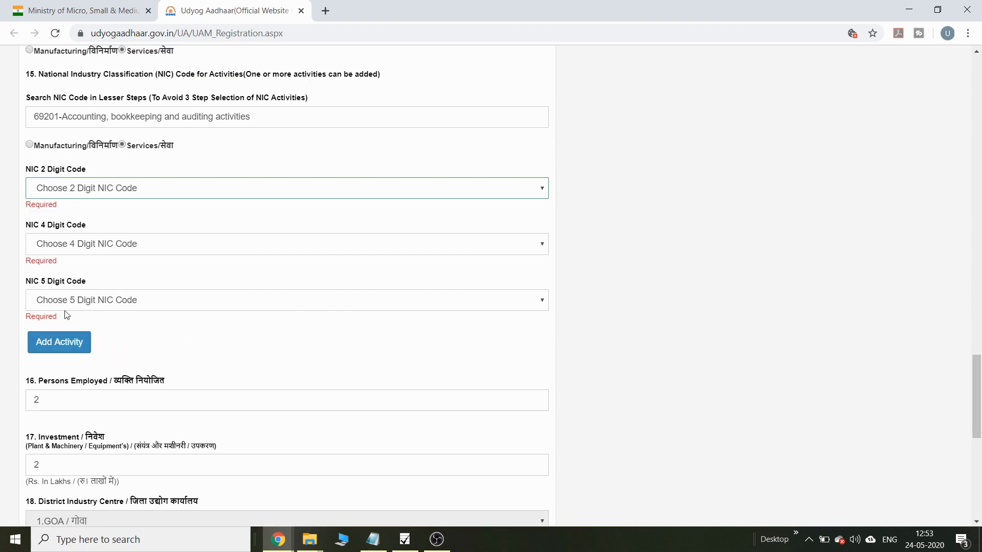
pyautogui.click(99, 197)
pyautogui.click(88, 206)
pyautogui.click(77, 241)
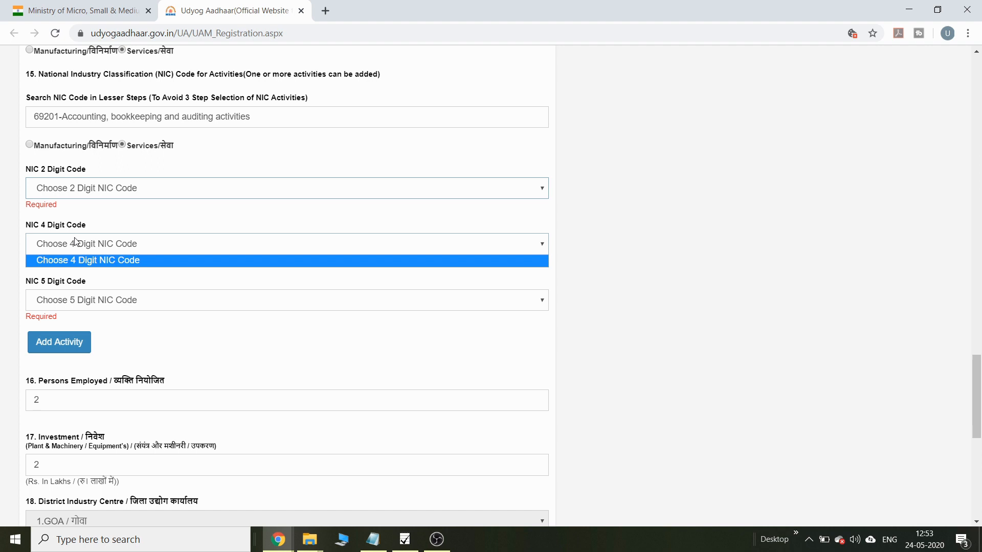
pyautogui.click(69, 265)
pyautogui.click(60, 299)
pyautogui.click(61, 316)
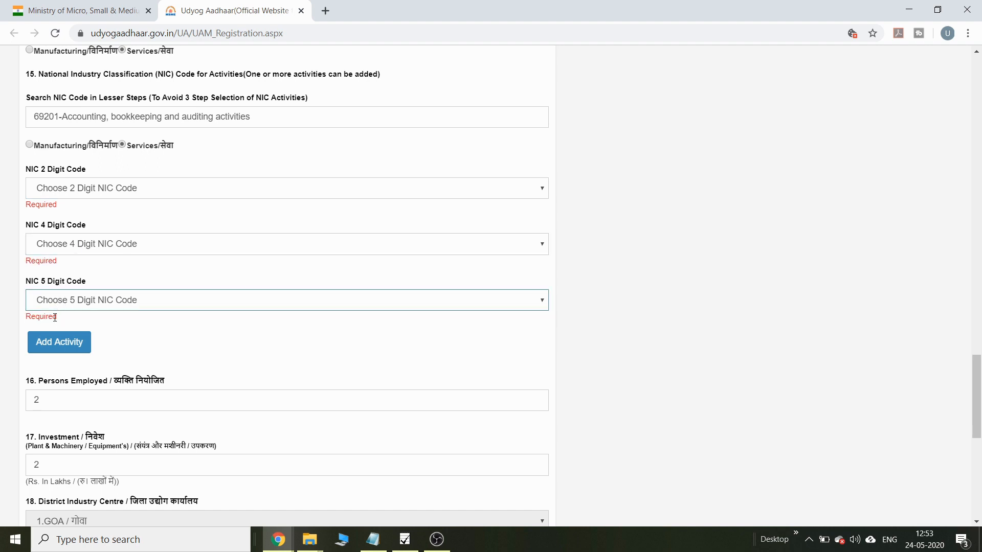
pyautogui.click(53, 349)
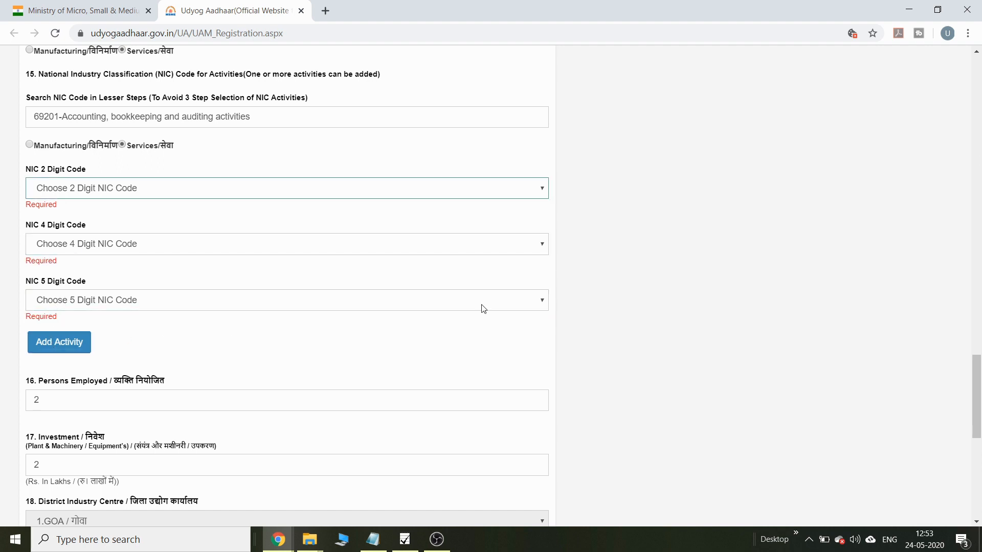
pyautogui.click(30, 144)
pyautogui.click(122, 145)
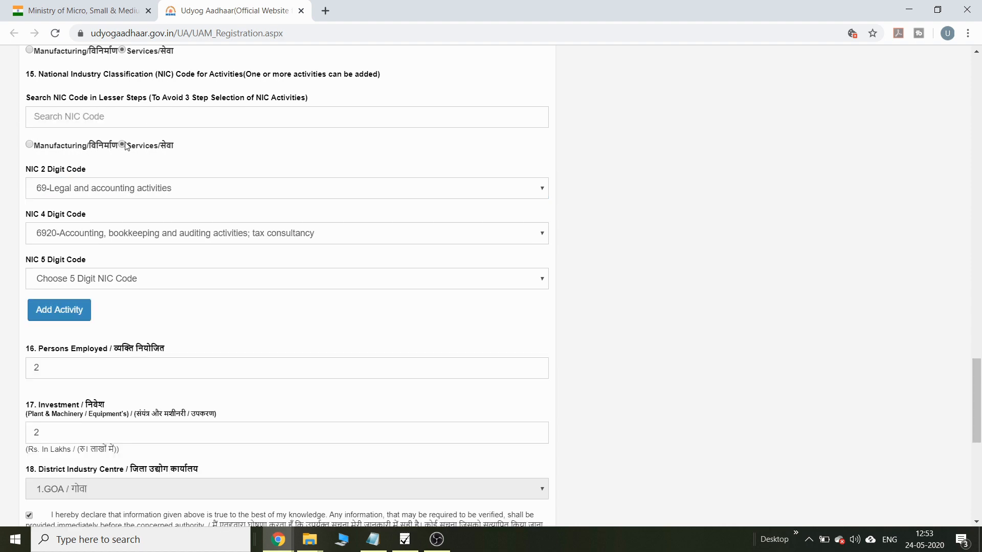
# Step: Choose 69202-Tax consultancy as the 5-digit NIC code and add it to the activity table
pyautogui.click(118, 116)
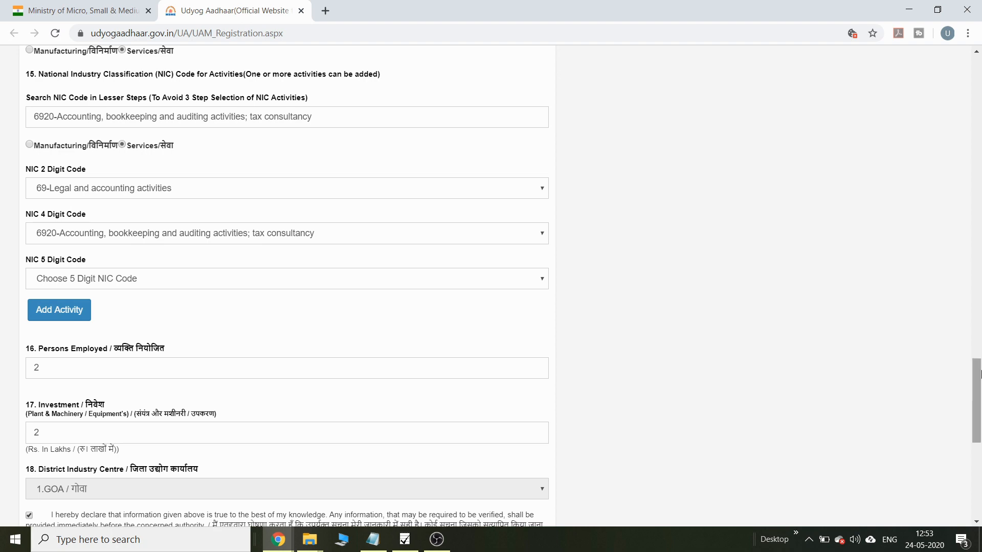
pyautogui.moveTo(977, 376); pyautogui.dragTo(977, 416)
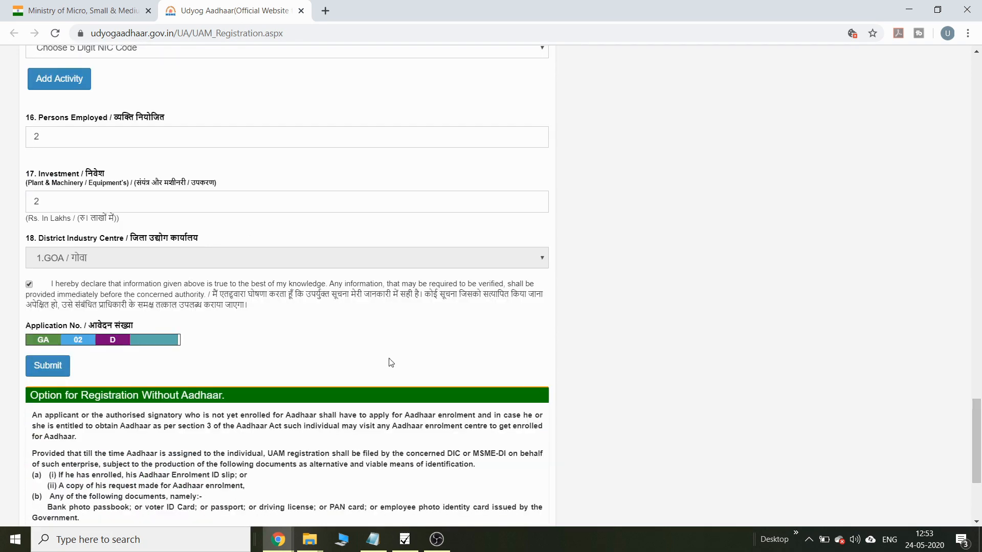
pyautogui.click(49, 371)
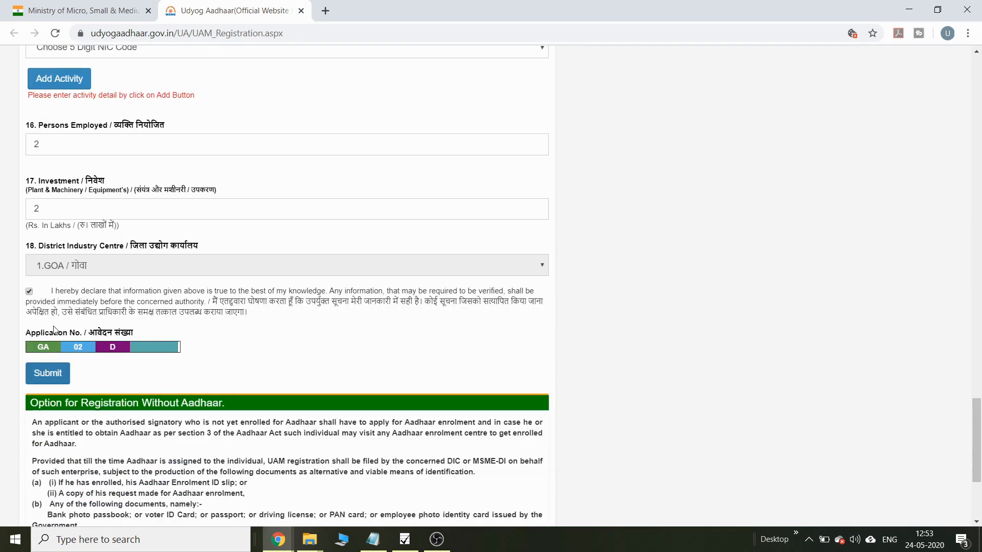
pyautogui.click(189, 49)
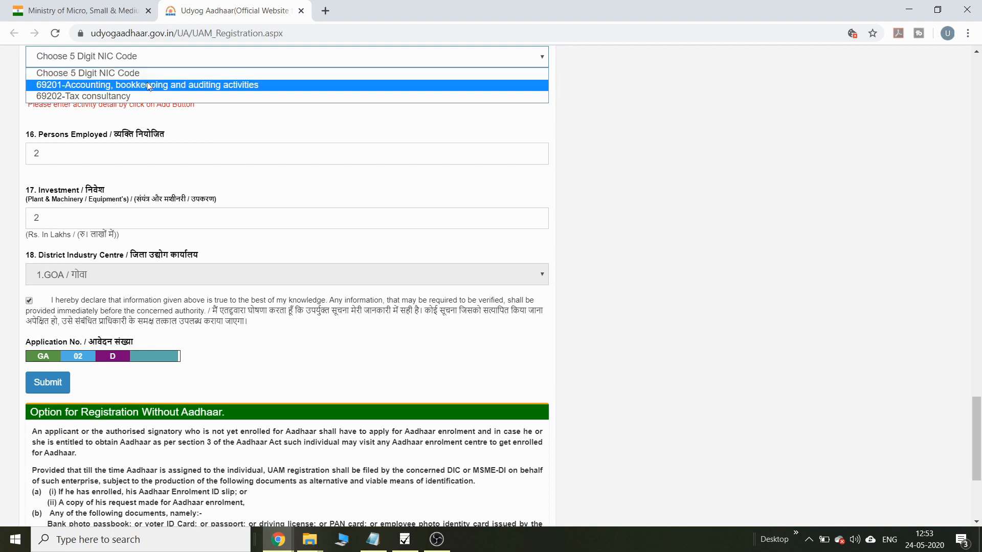
pyautogui.click(129, 96)
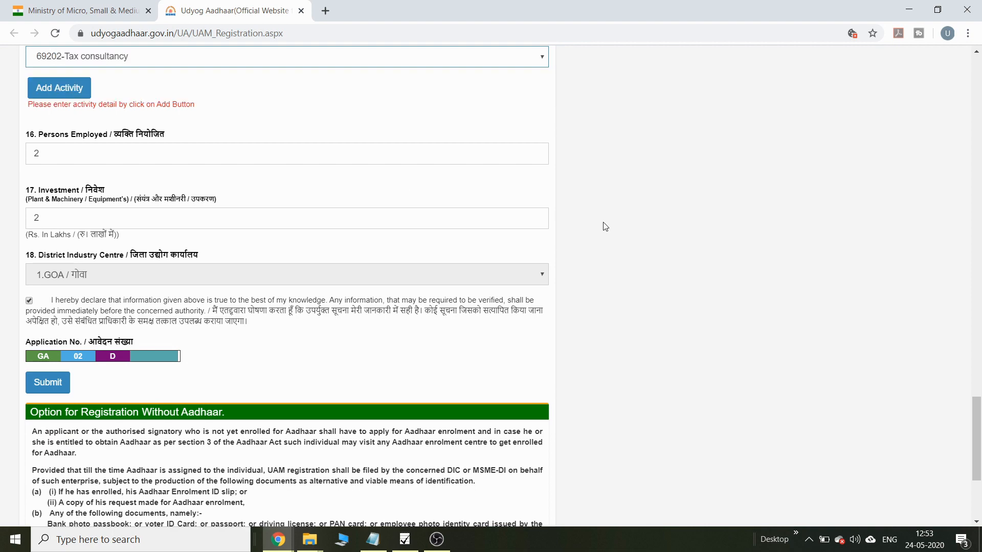
pyautogui.scroll(3, 979, 400)
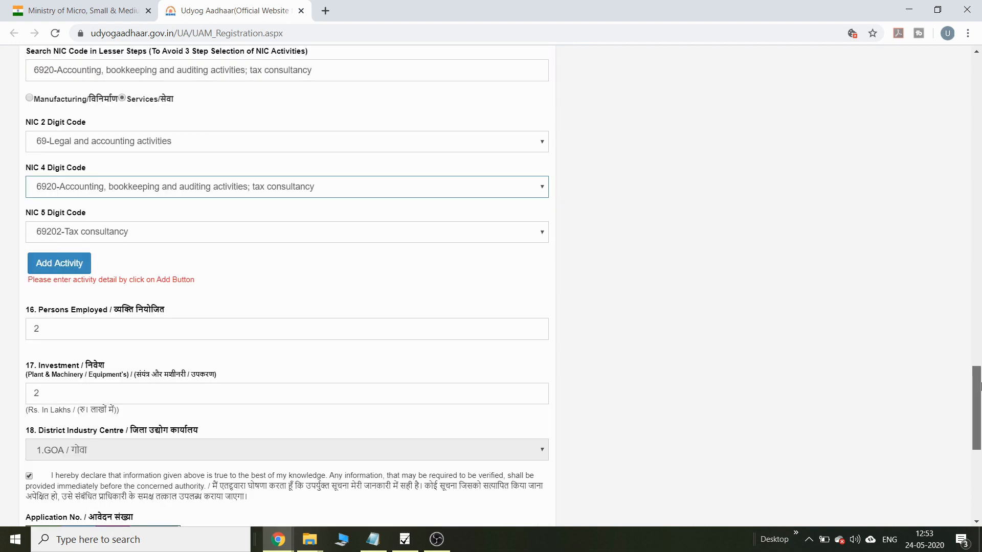
pyautogui.click(56, 266)
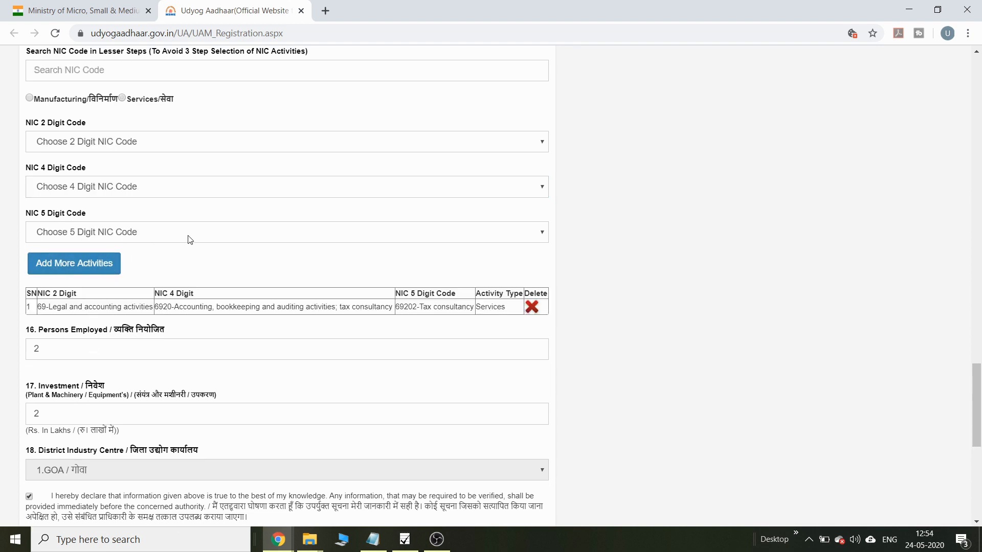
# Step: Add the Margao plant location with Add Plant, then submit to reach the correct-data confirmation
pyautogui.scroll(-3, 976, 374)
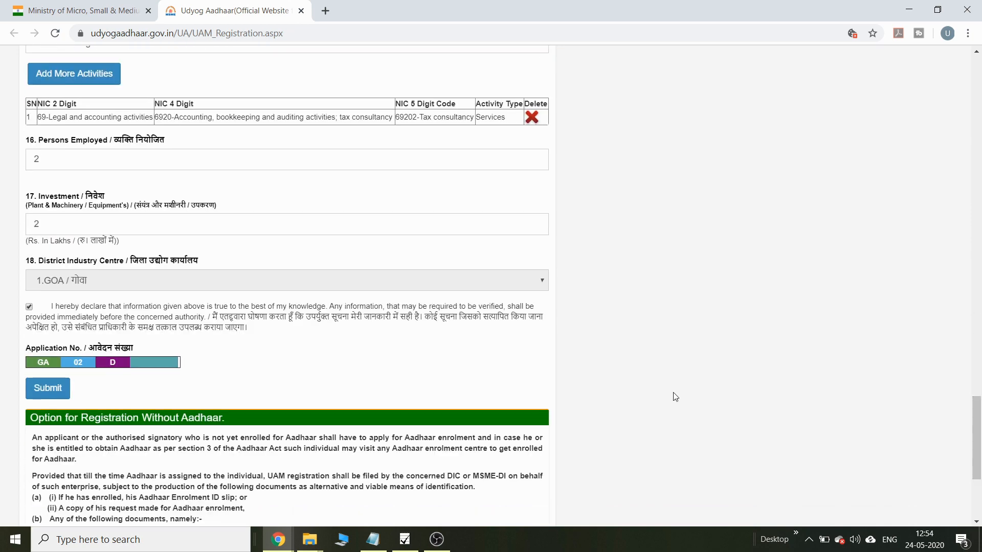
pyautogui.click(54, 395)
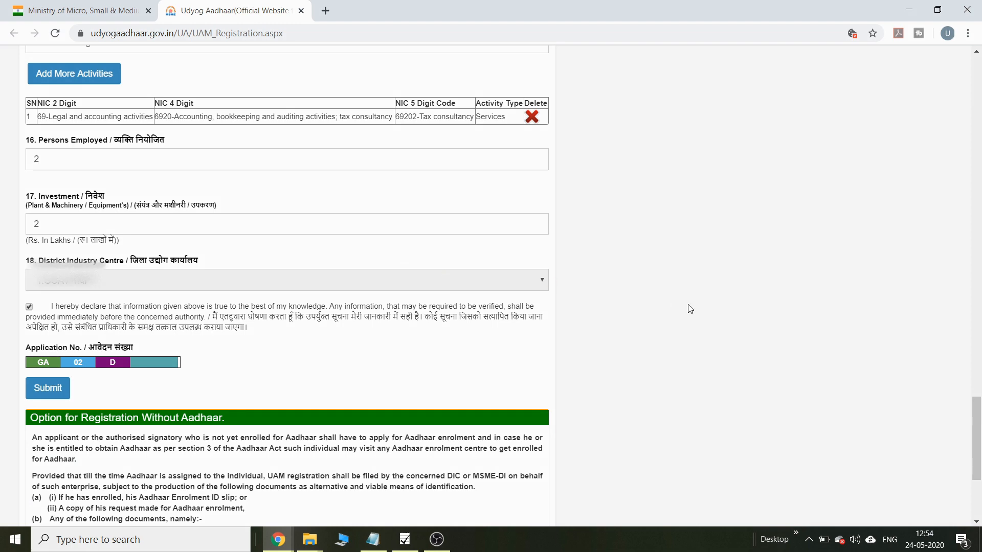
pyautogui.moveTo(977, 411); pyautogui.dragTo(980, 231)
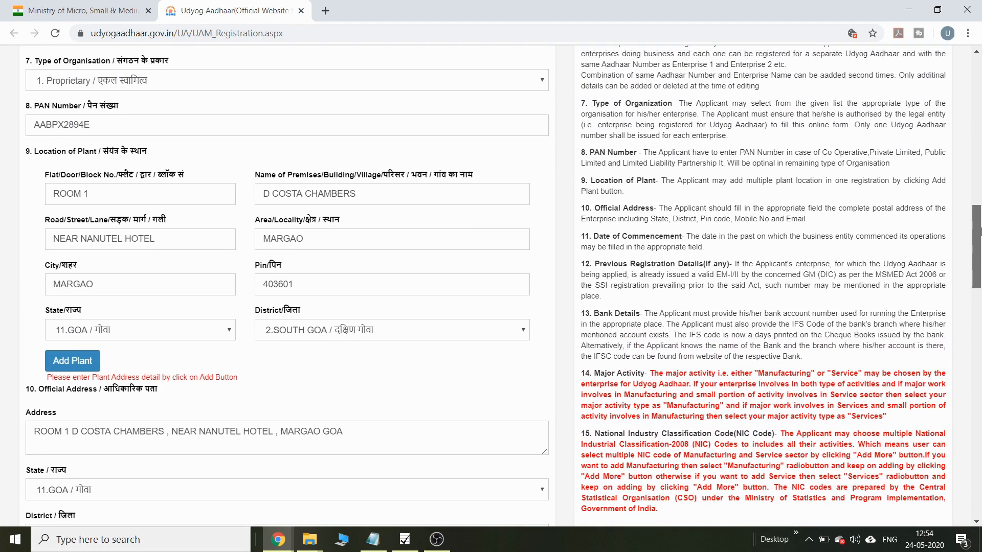
pyautogui.scroll(-5, 515, 193)
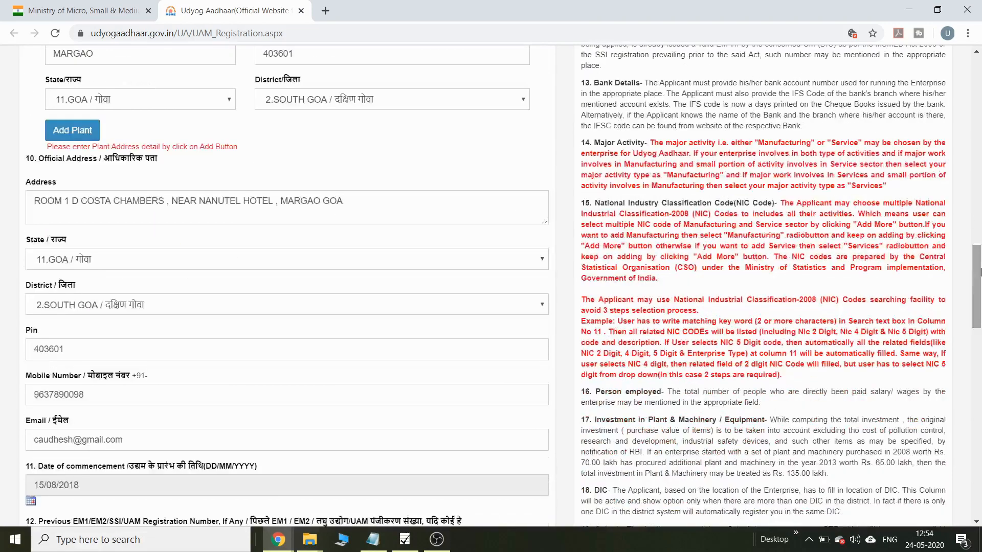
pyautogui.click(77, 131)
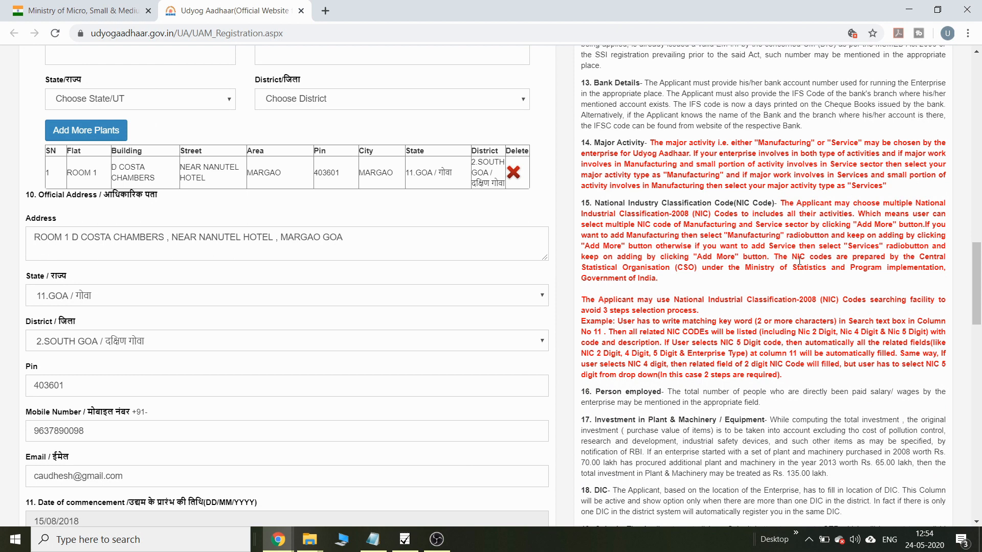
pyautogui.moveTo(976, 309); pyautogui.dragTo(976, 309)
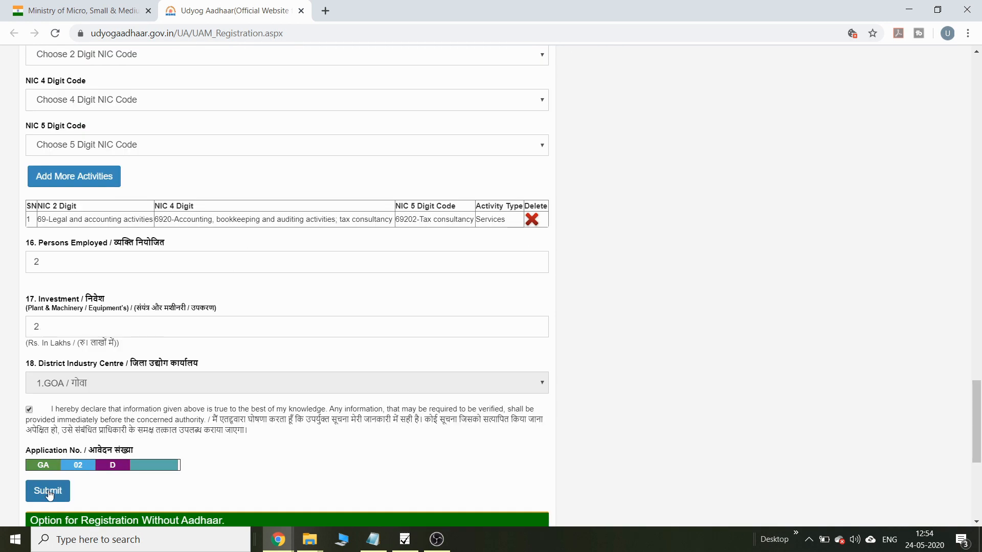
pyautogui.click(48, 491)
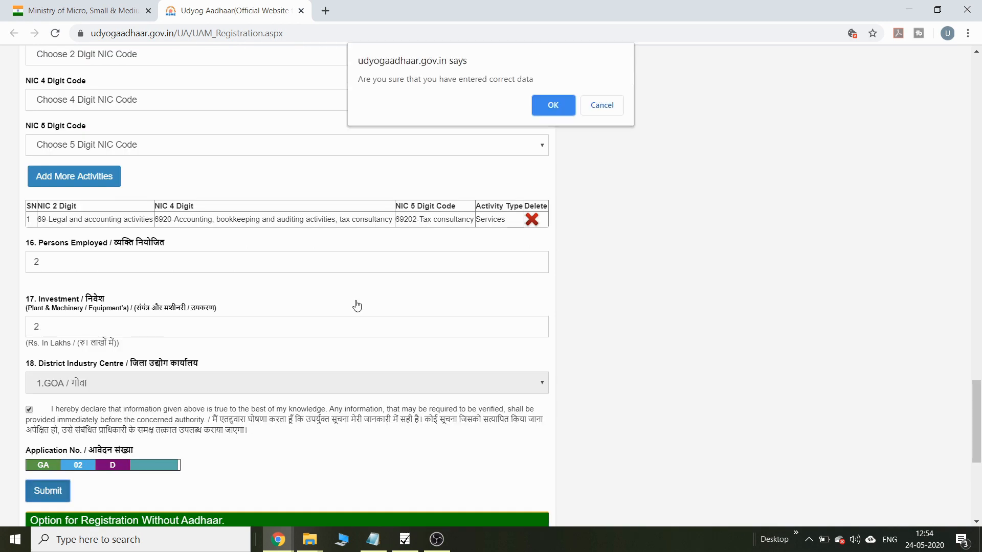
# Step: Confirm the entered data, fill in the captcha verification code, and request Final Submit
pyautogui.click(553, 105)
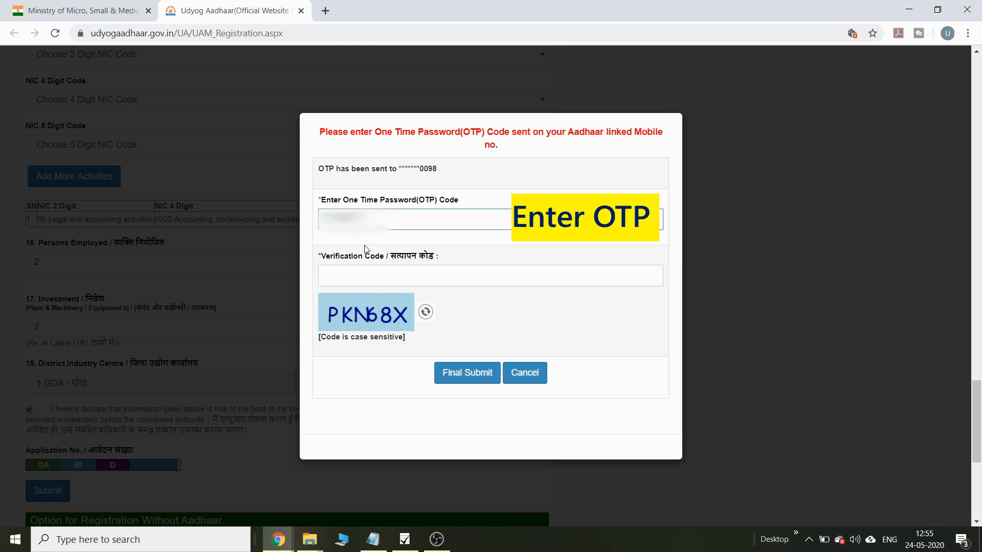
pyautogui.click(352, 285)
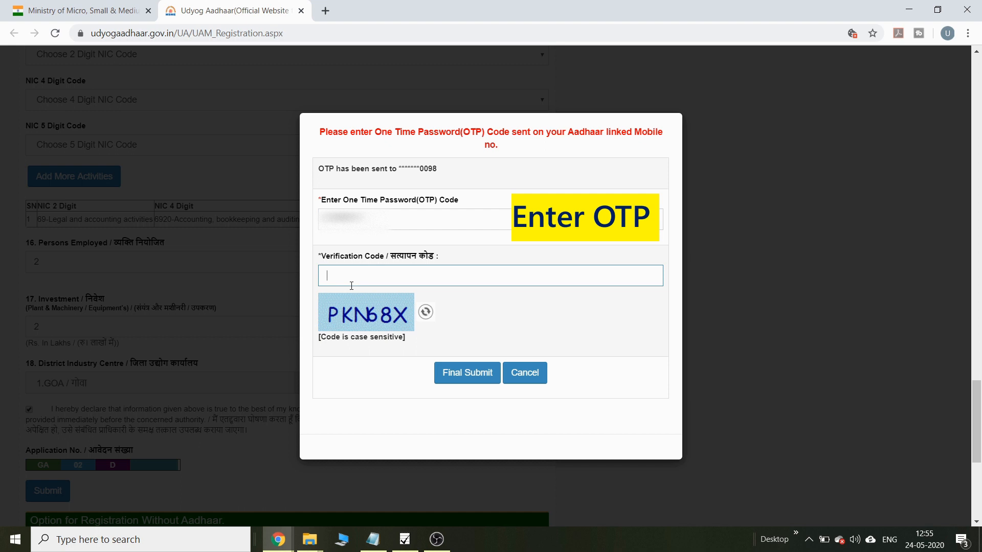
pyautogui.write('PKN68')
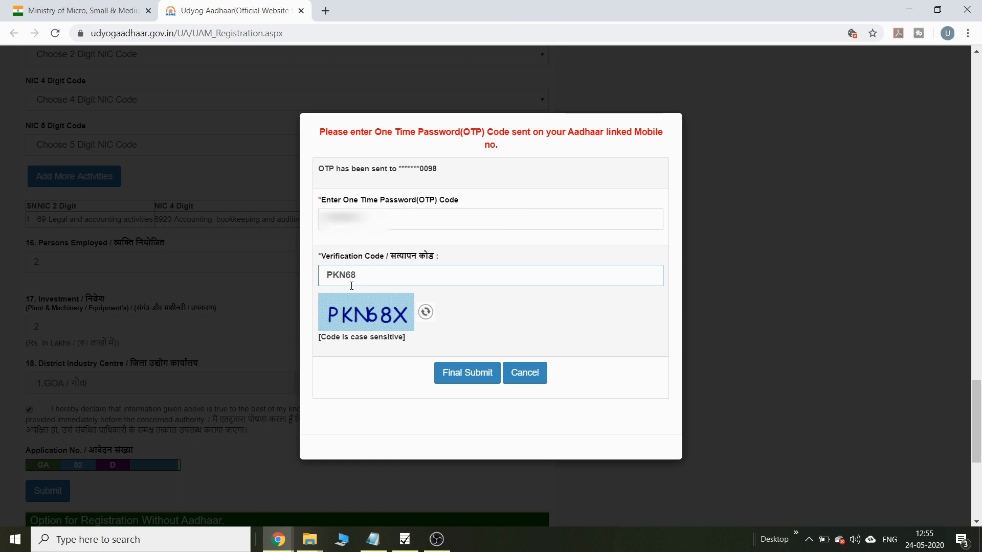
pyautogui.write('X')
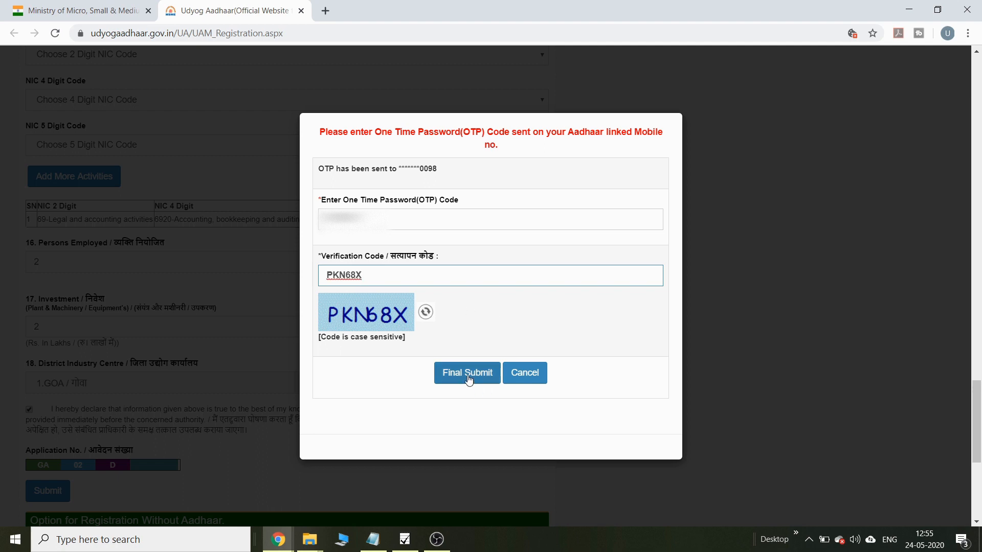
pyautogui.click(468, 379)
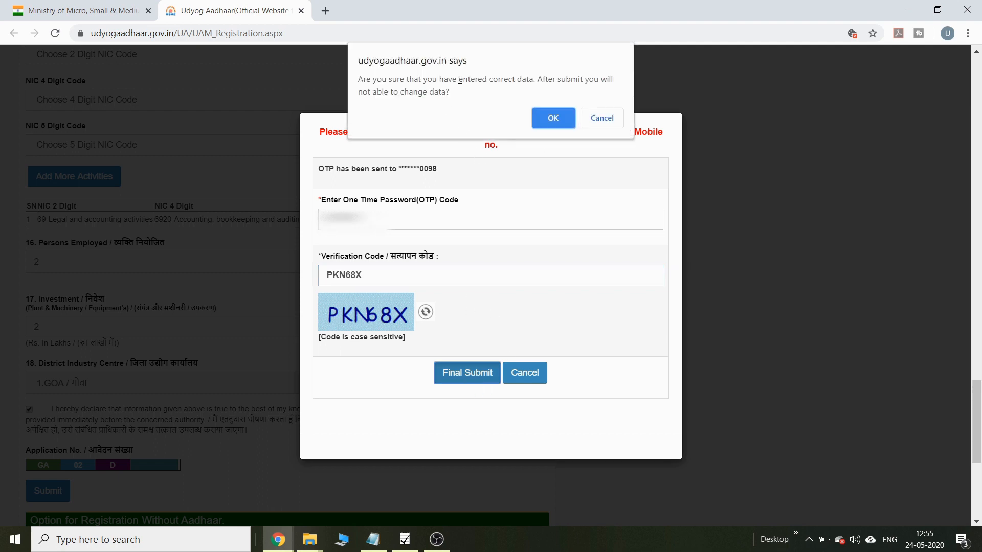
# Step: Confirm final submission, dismiss the success alert, and highlight the UAM number, category D and Micro
pyautogui.click(544, 119)
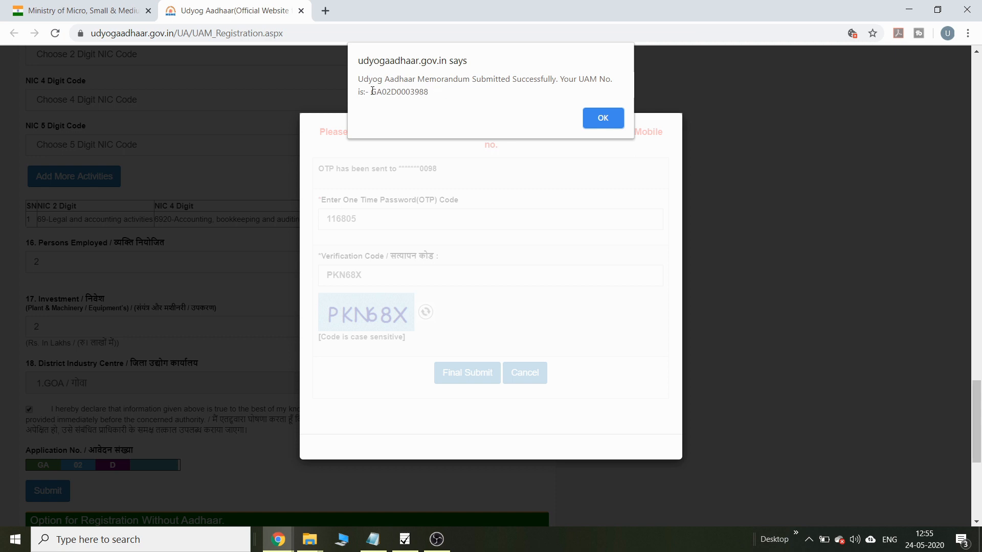
pyautogui.moveTo(372, 91); pyautogui.dragTo(428, 92)
pyautogui.click(605, 117)
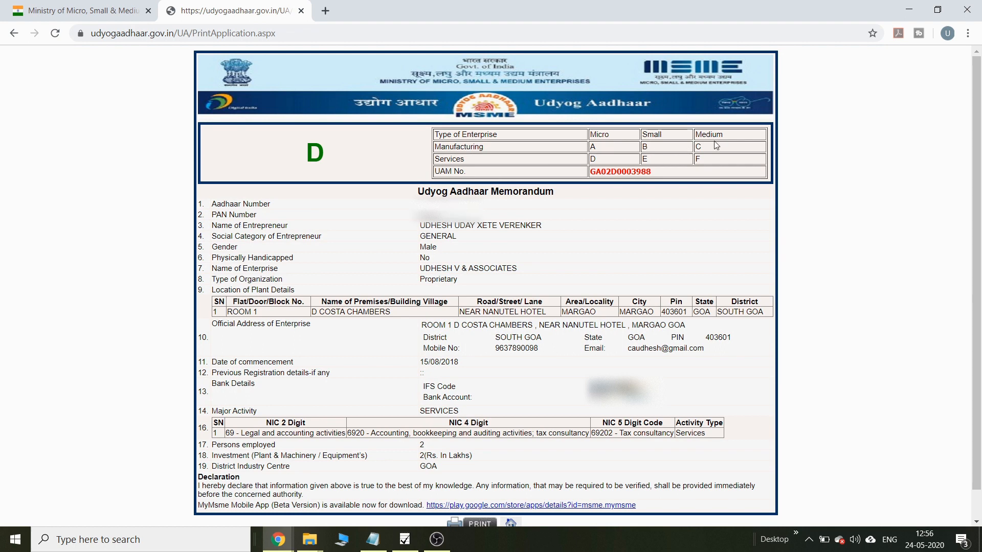
pyautogui.doubleClick(602, 162)
pyautogui.moveTo(618, 137); pyautogui.dragTo(584, 137)
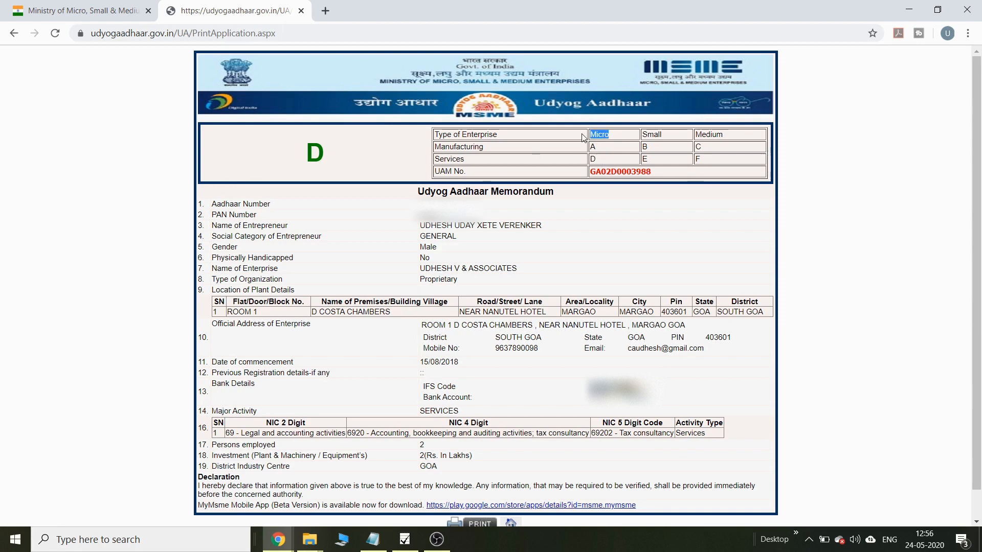